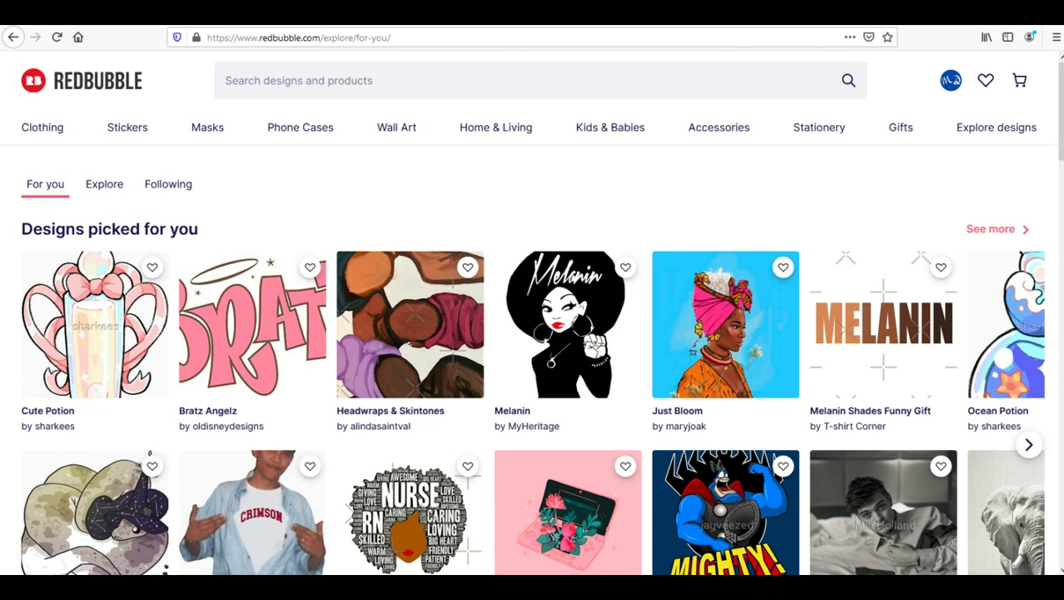
- Review the shark tag lines in the Notepad list, then return to Redbubble
mouse_move(823, 565)
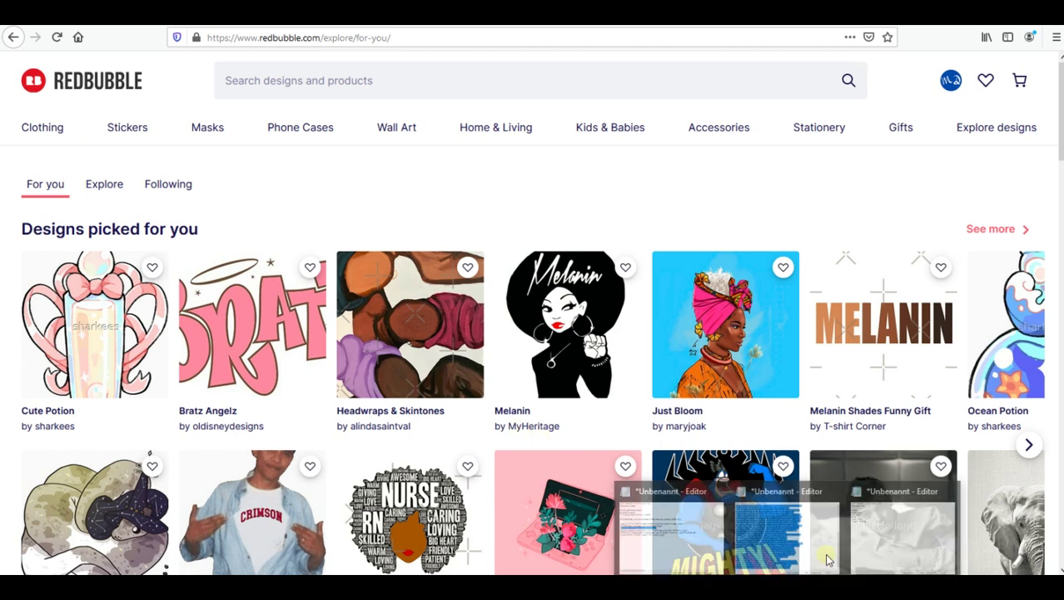
click(868, 529)
drag(184, 190, 34, 92)
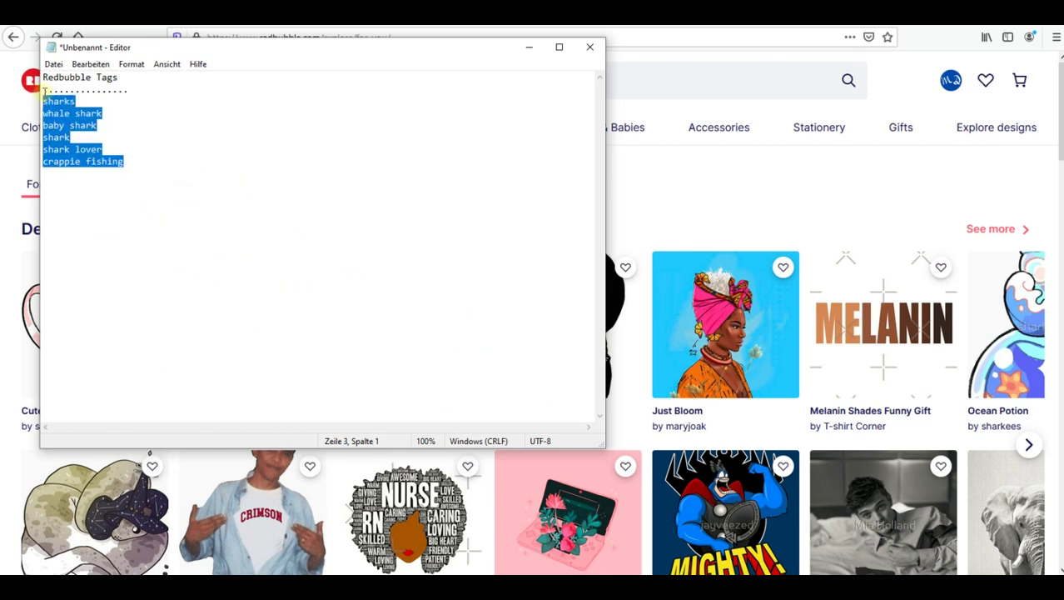
click(121, 161)
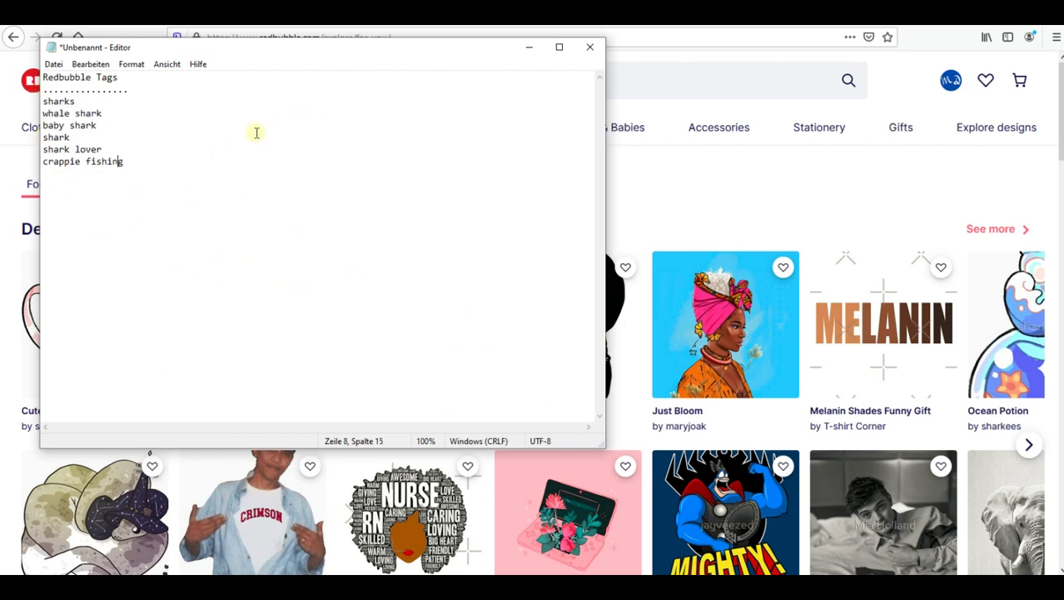
click(515, 52)
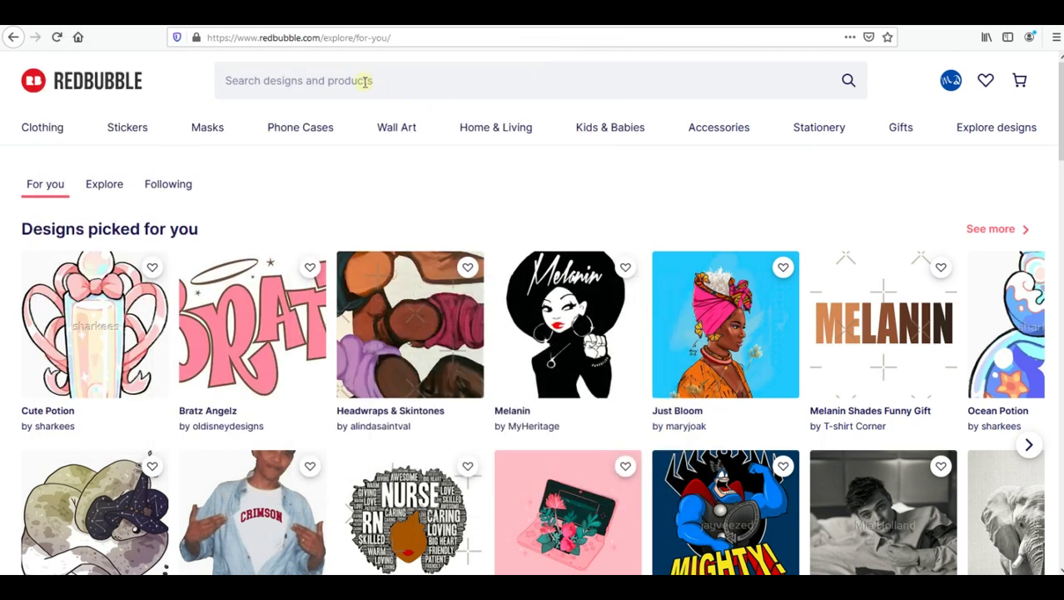
- Search Redbubble for 'shark' and scroll through the 94,210 results and related tags
click(367, 80)
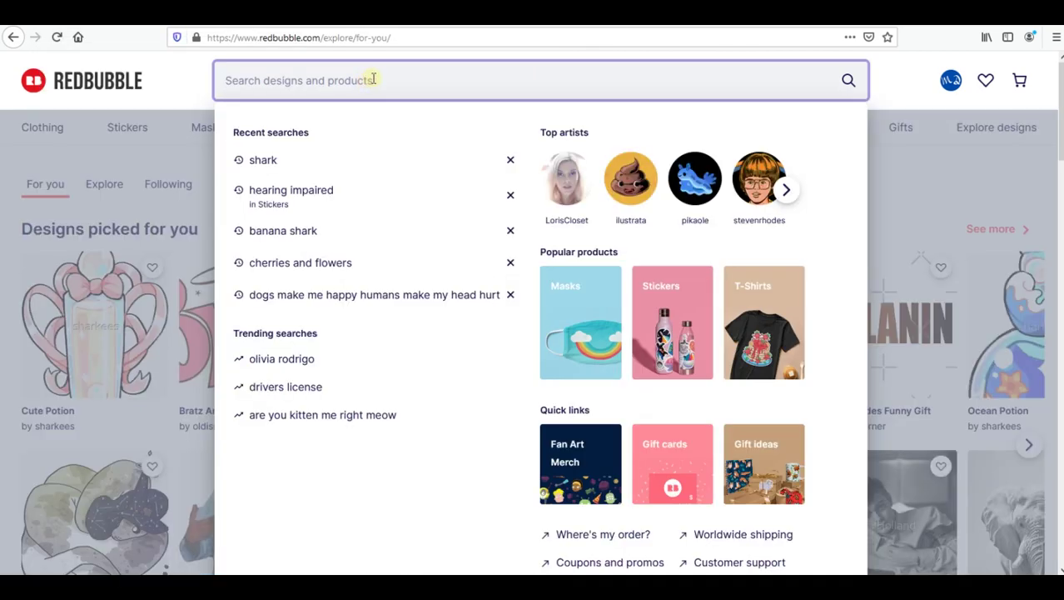
text(shar)
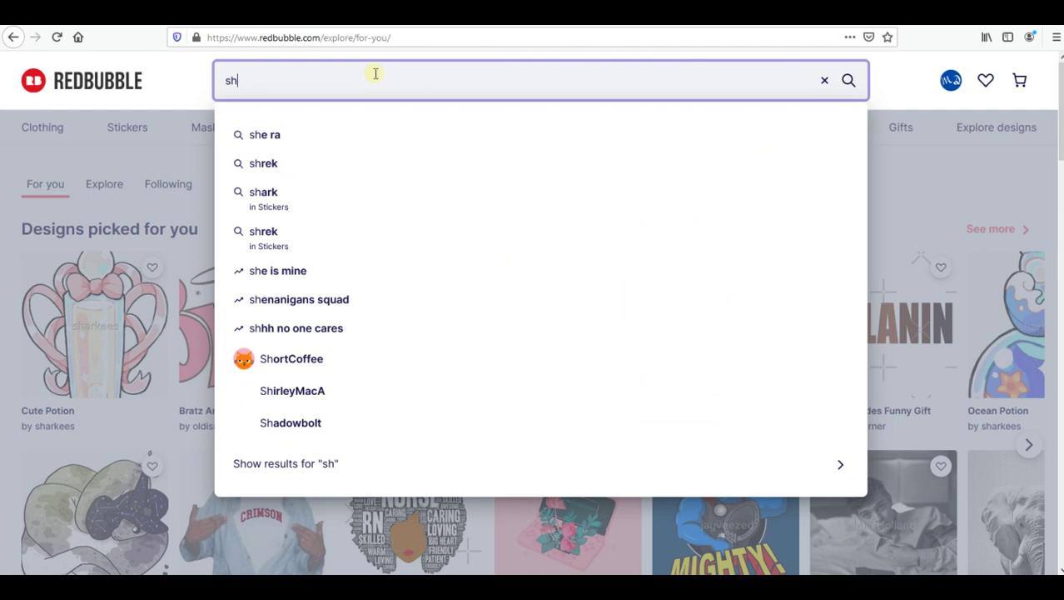
text(k)
key(Return)
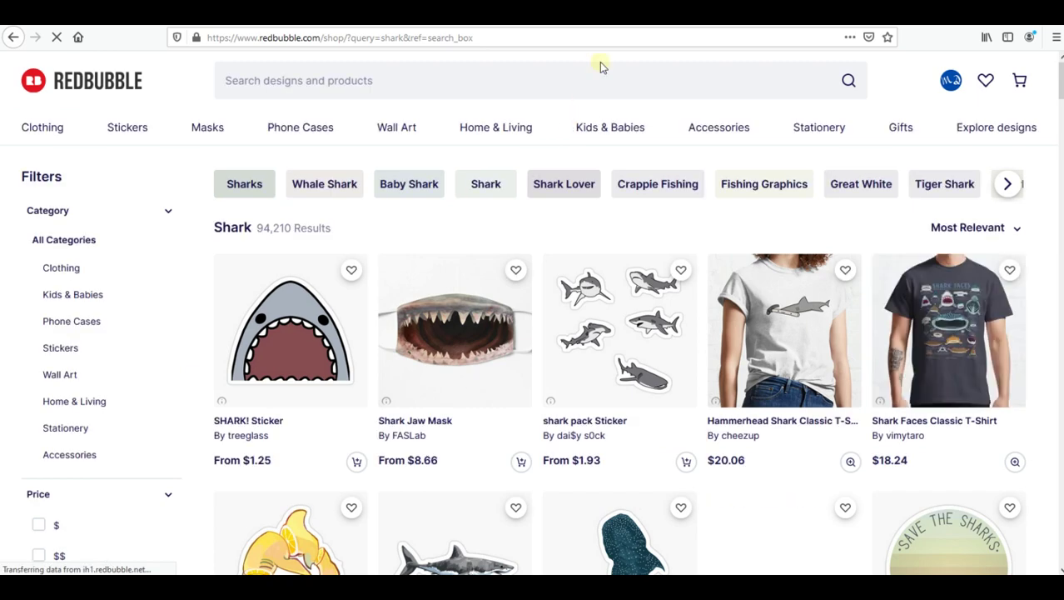
scroll(641, 392, down, 5)
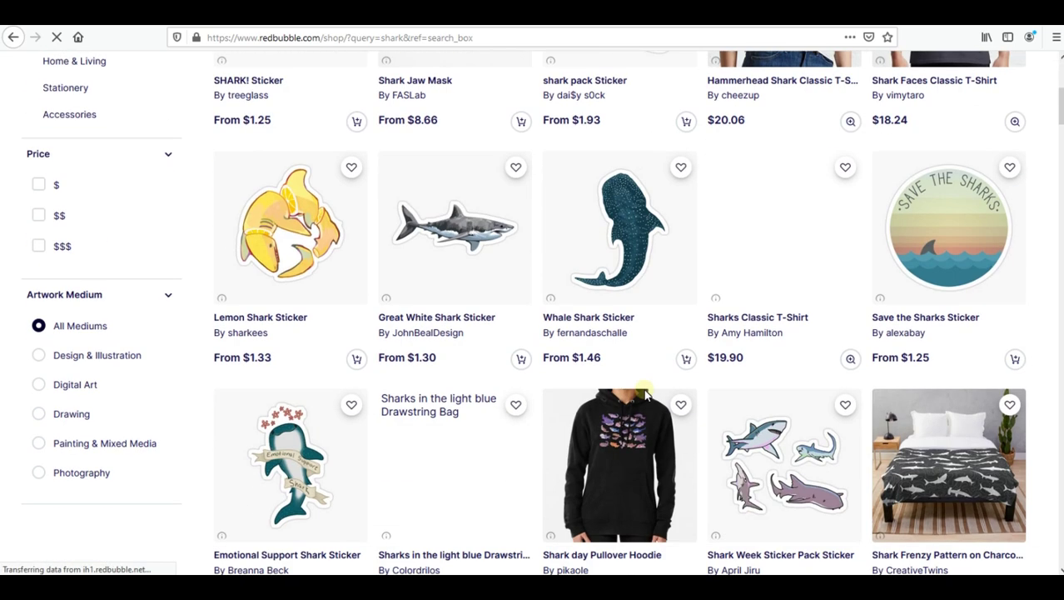
scroll(643, 402, up, 5)
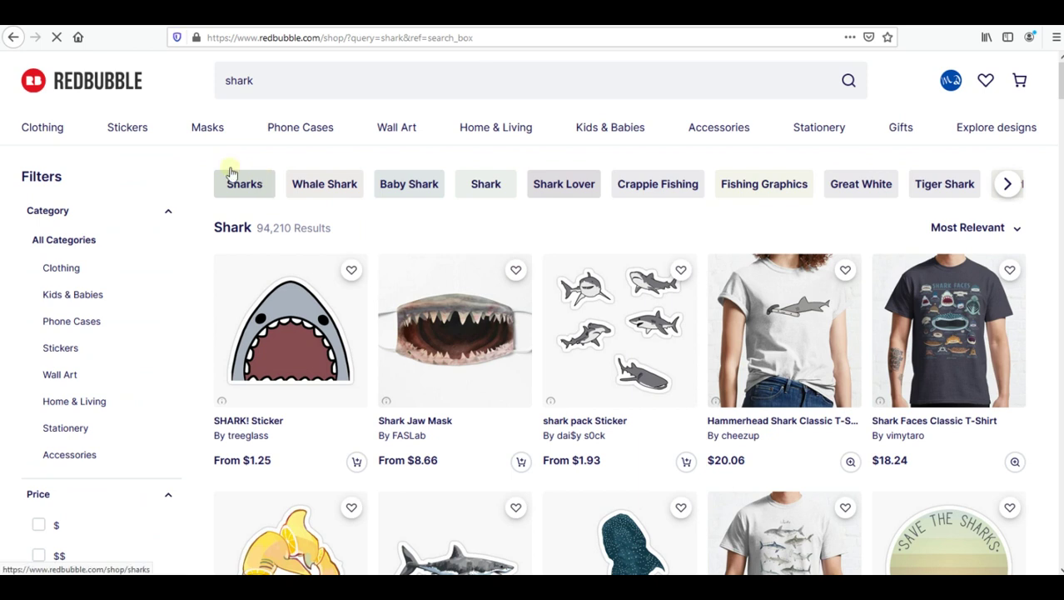
- Select the first related shark tags, check Notepad, then advance the tag row to Shark Fin and Funny Shark
drag(213, 167, 626, 210)
click(787, 583)
click(879, 518)
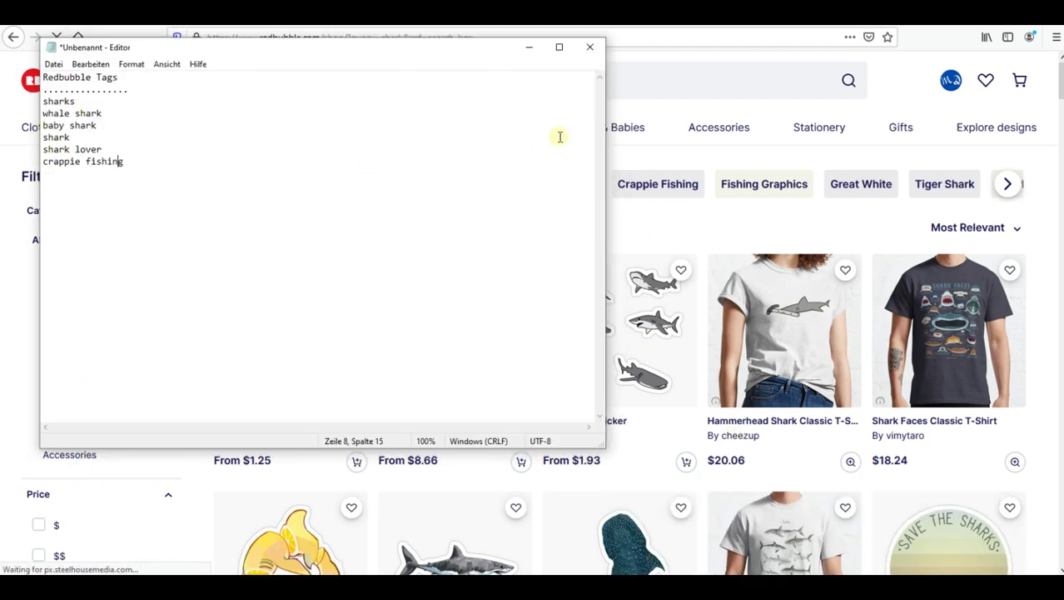
click(626, 160)
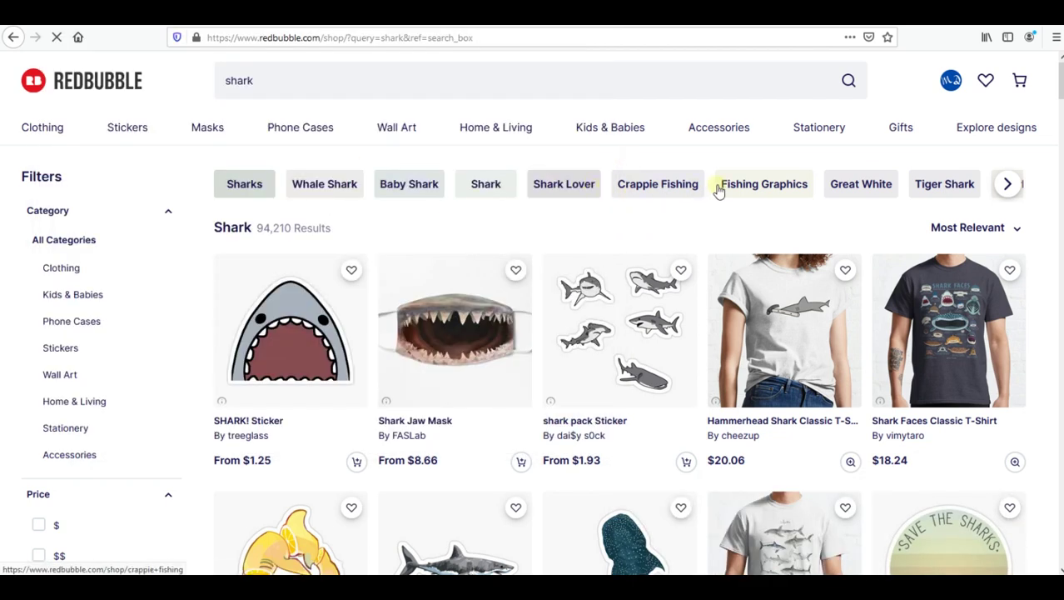
click(1006, 184)
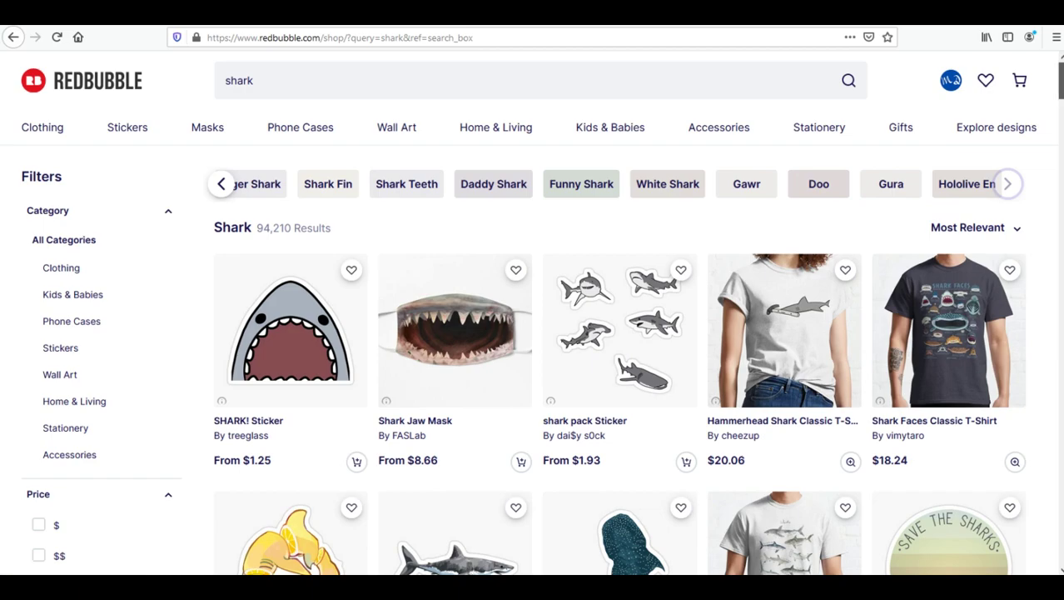
- Check the Related searches footer, then show the shark search suggestions including trending banana shark
scroll(620, 333, down, 20)
scroll(638, 315, down, 20)
scroll(532, 333, down, 2)
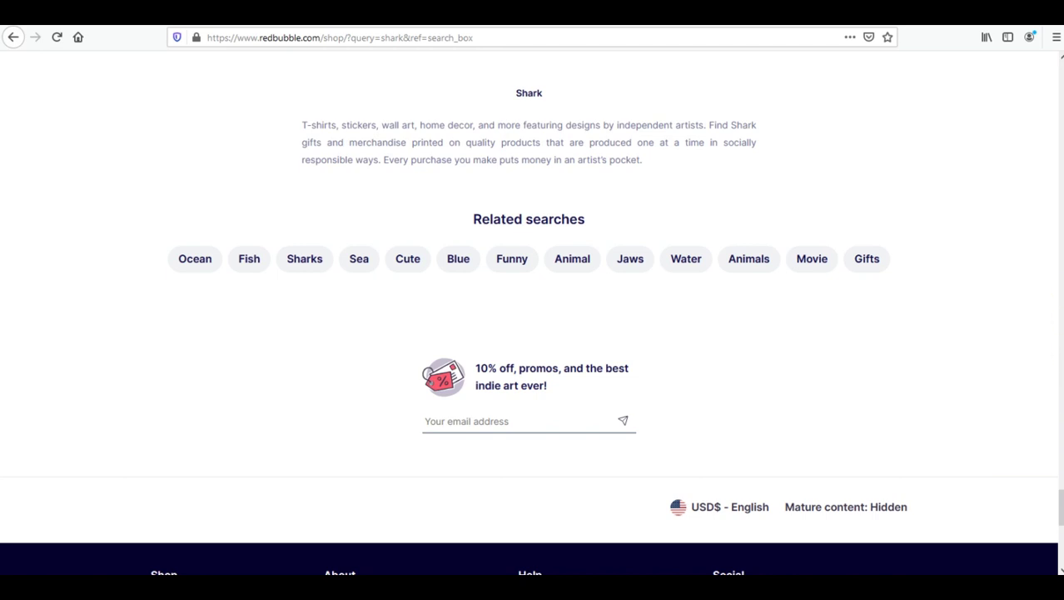
drag(1061, 509, 1039, 90)
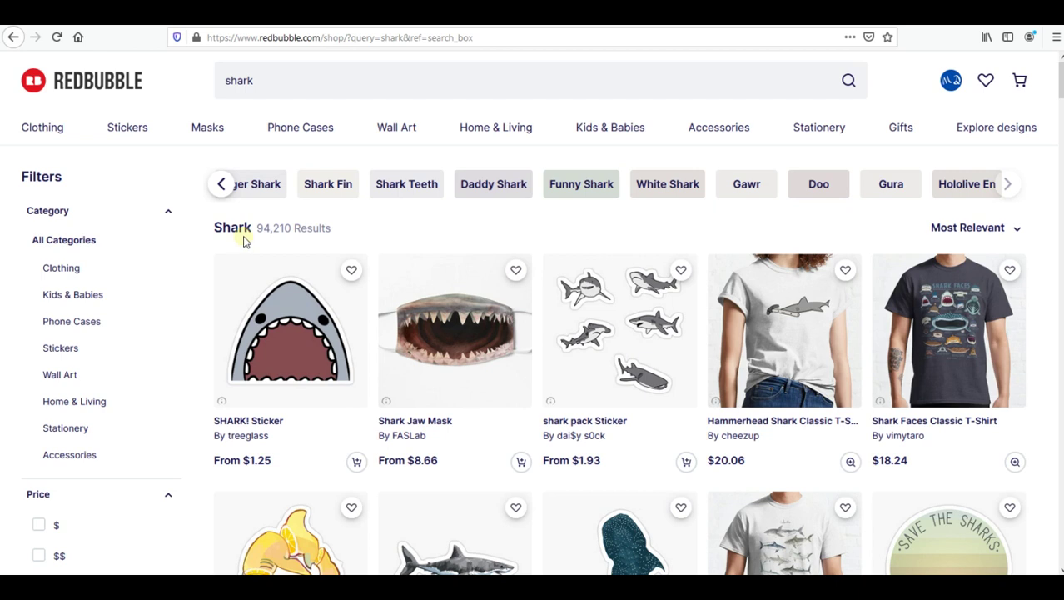
click(289, 80)
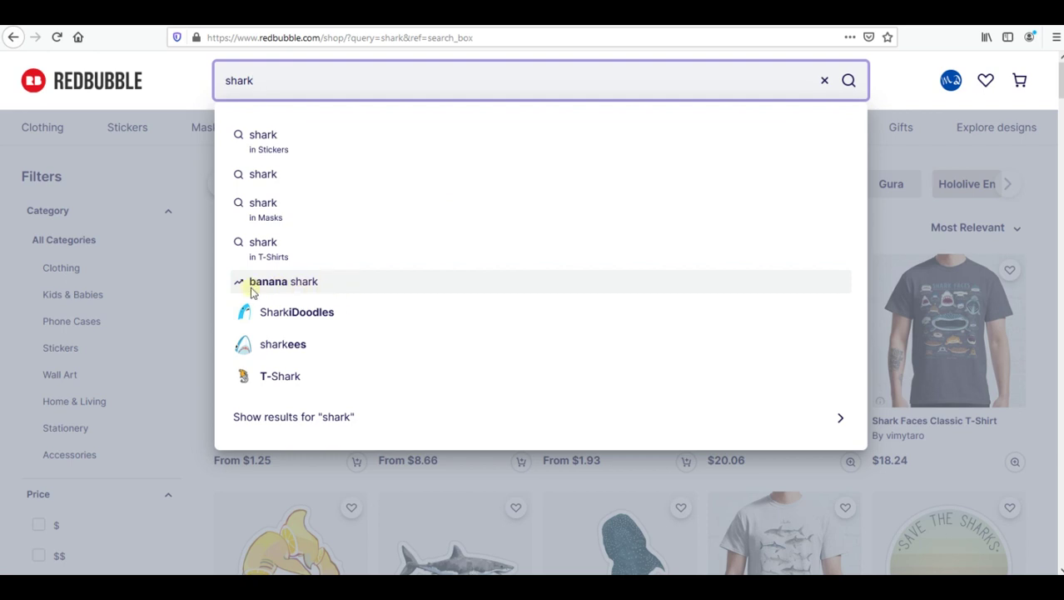
- Search for the suggested 'banana shark' and browse its 265 results
click(326, 287)
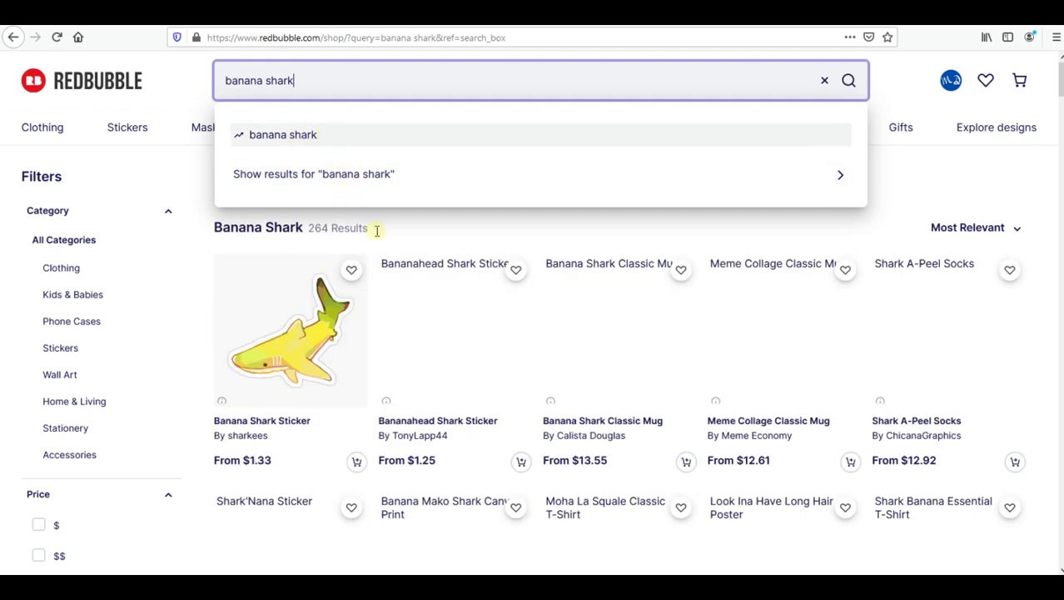
click(313, 239)
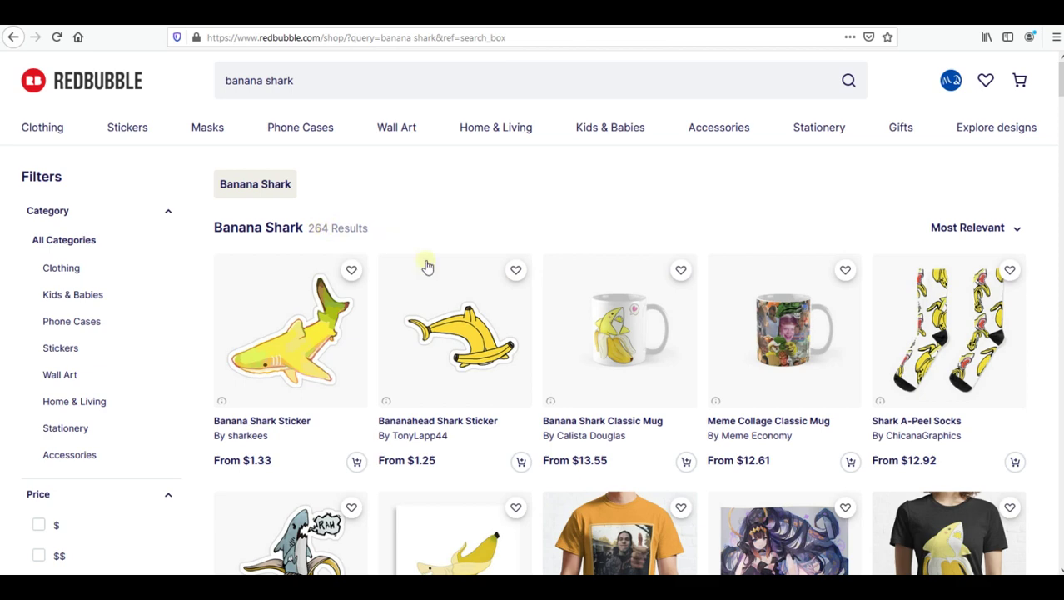
scroll(547, 340, down, 3)
scroll(544, 340, up, 3)
scroll(423, 333, down, 3)
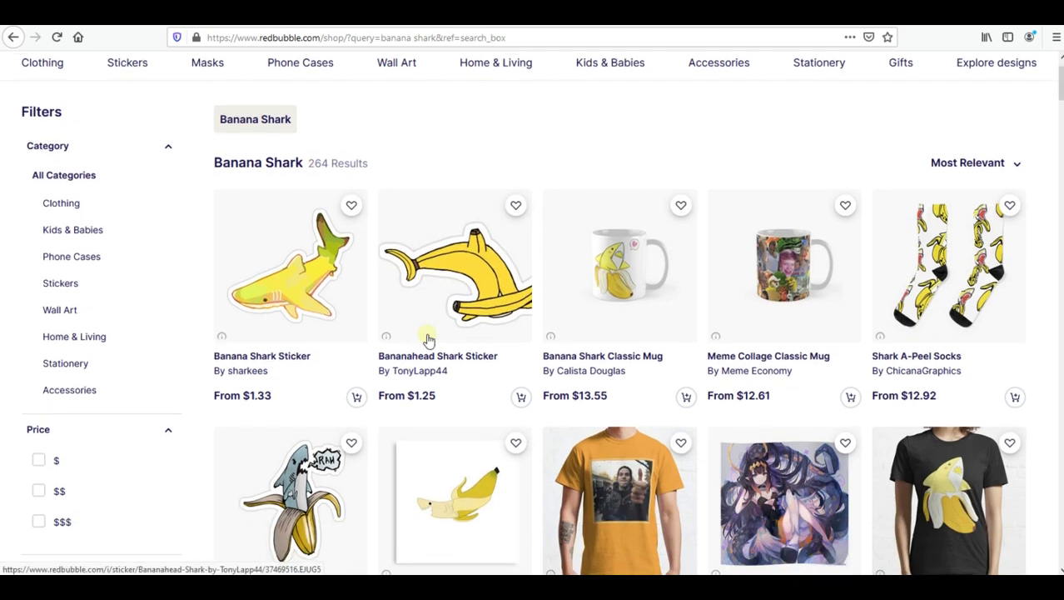
scroll(356, 327, up, 3)
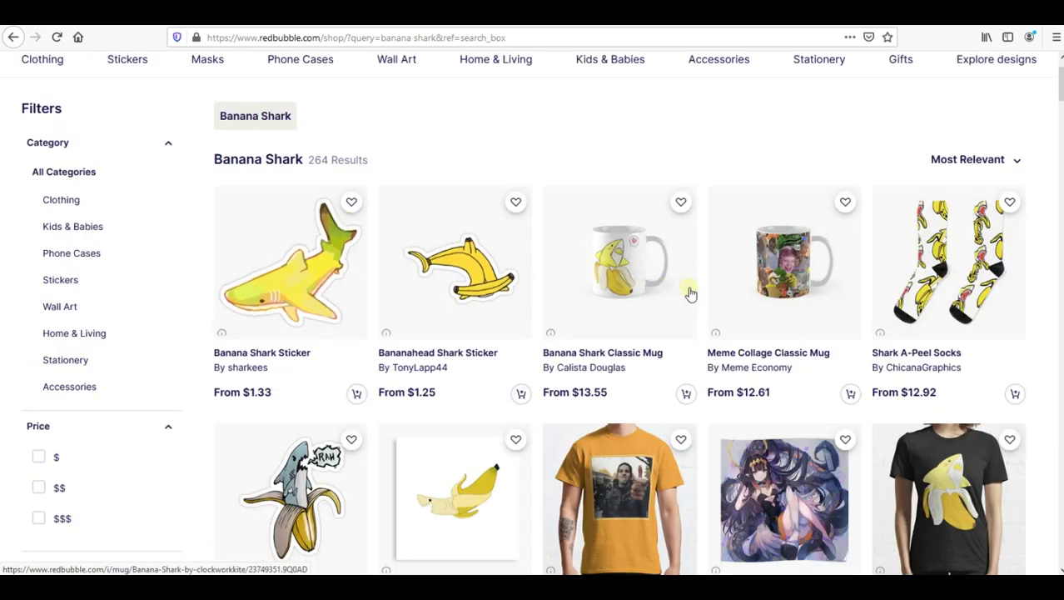
scroll(633, 325, down, 3)
scroll(575, 350, up, 1)
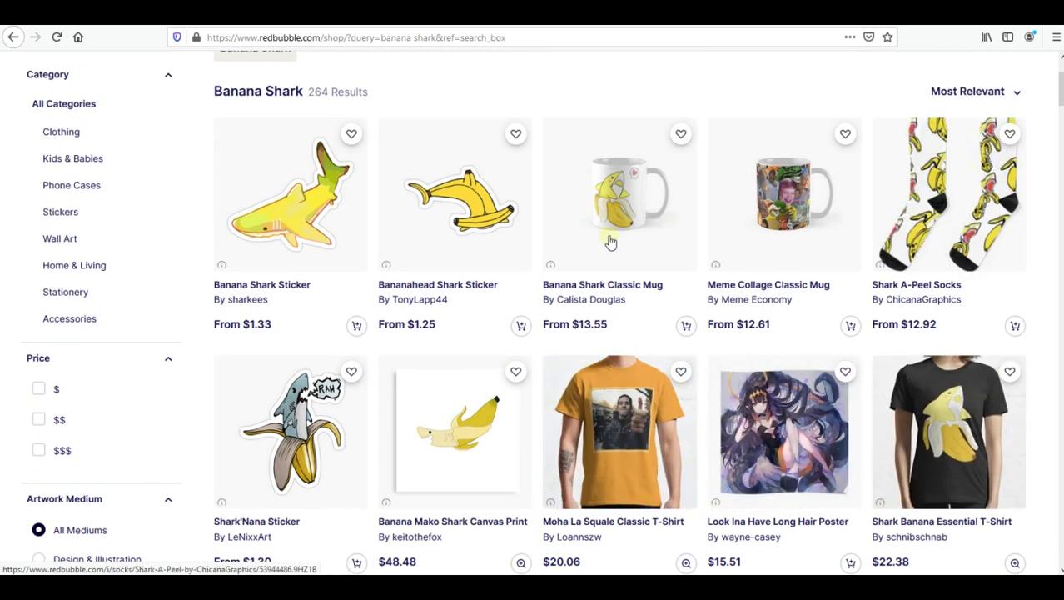
scroll(559, 433, up, 2)
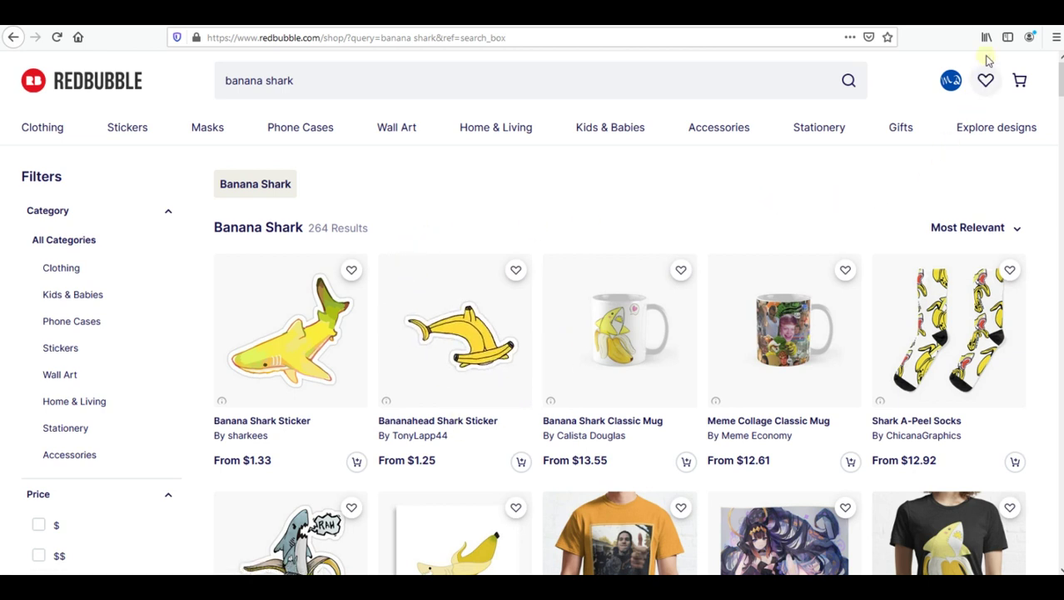
scroll(987, 54, down, 2)
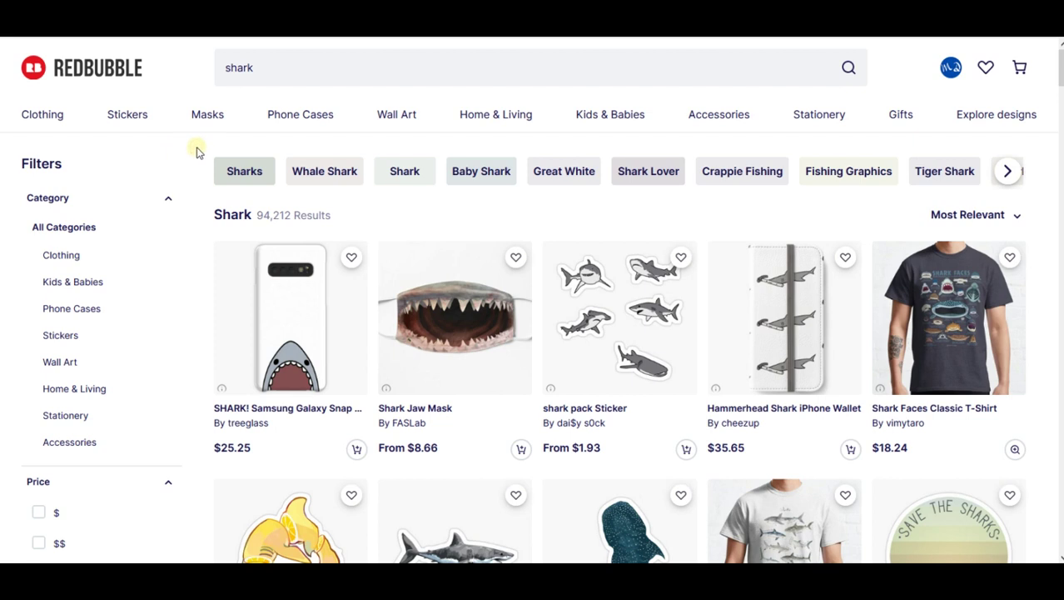
- Drag-select the related tag names from Sharks through Fishing Graphics on the shark results page
drag(230, 175, 874, 172)
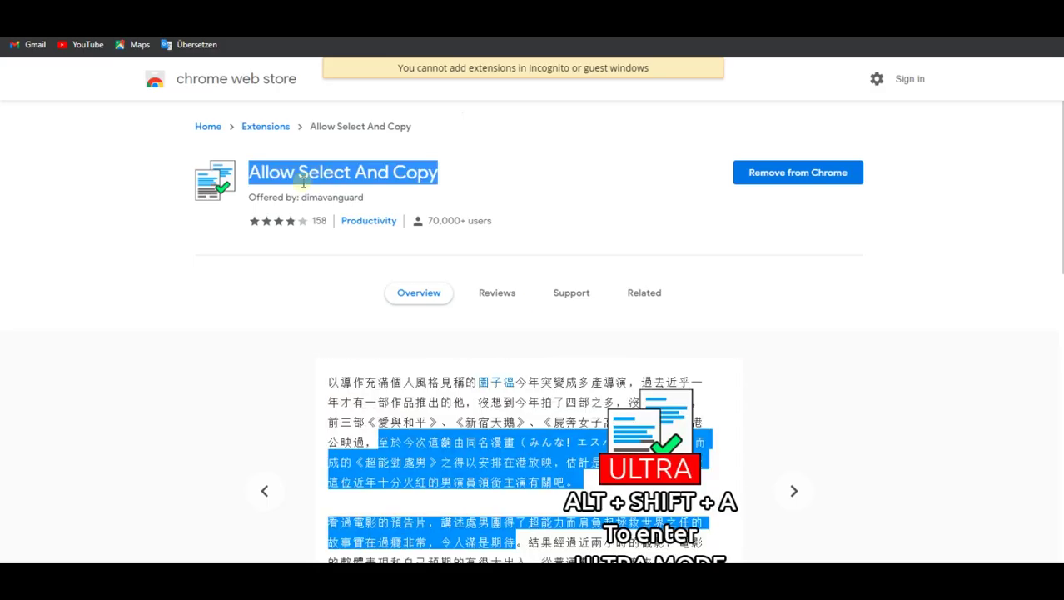
click(204, 146)
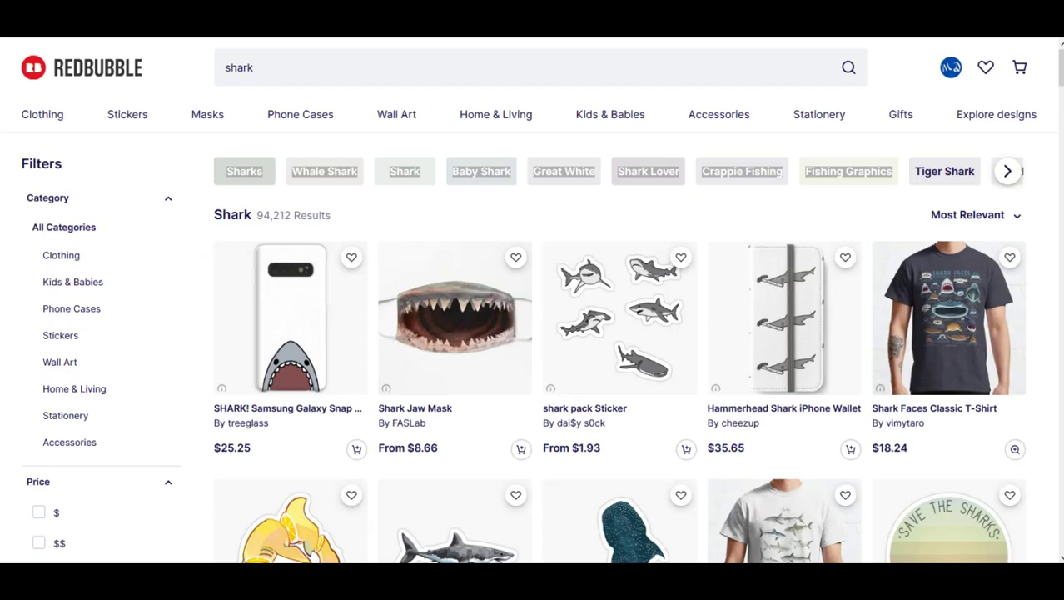
drag(903, 170, 221, 171)
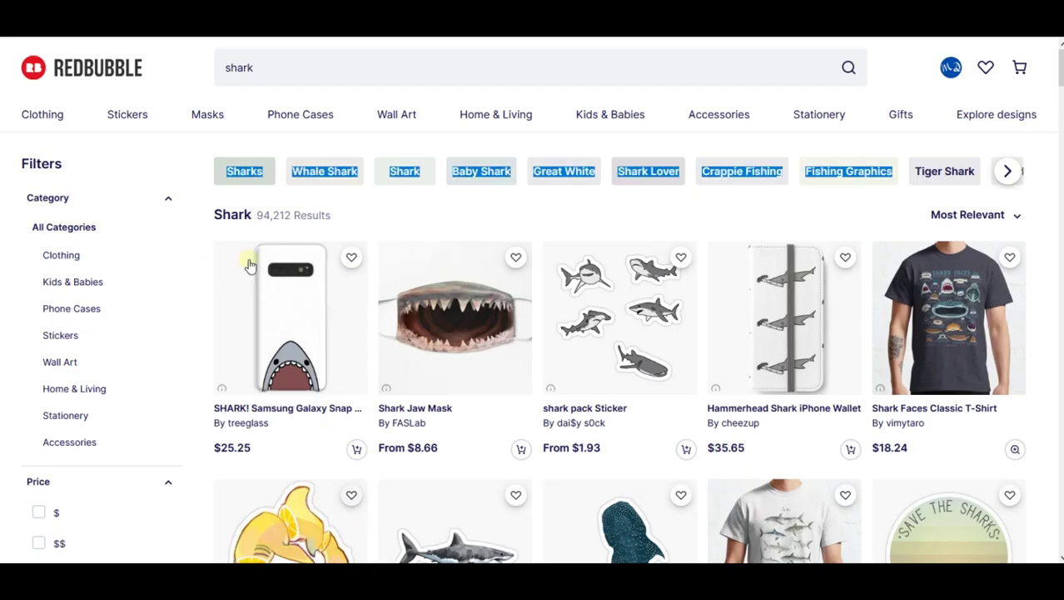
click(214, 149)
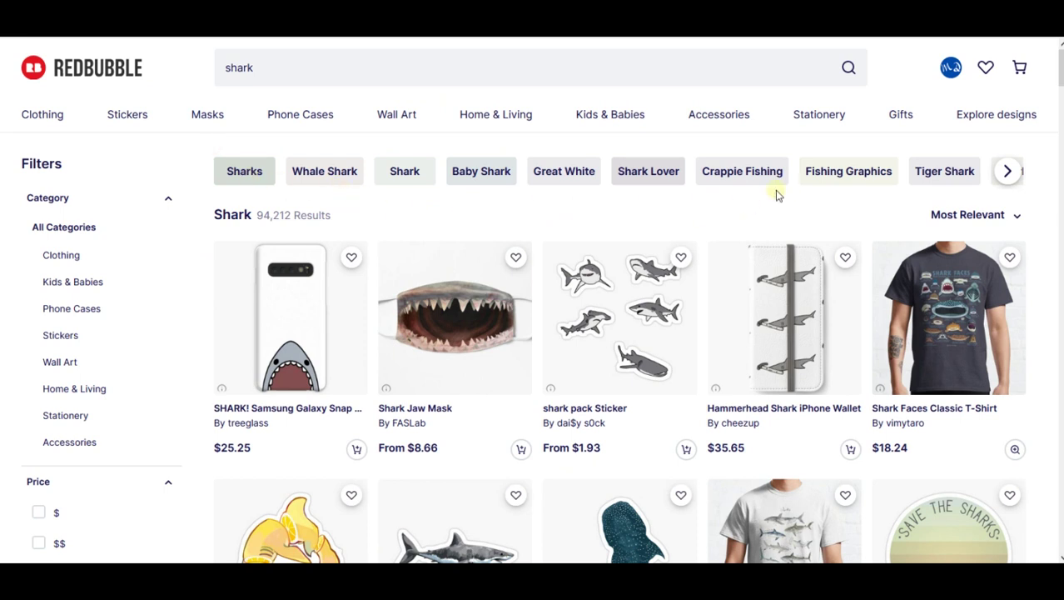
scroll(848, 412, down, 2)
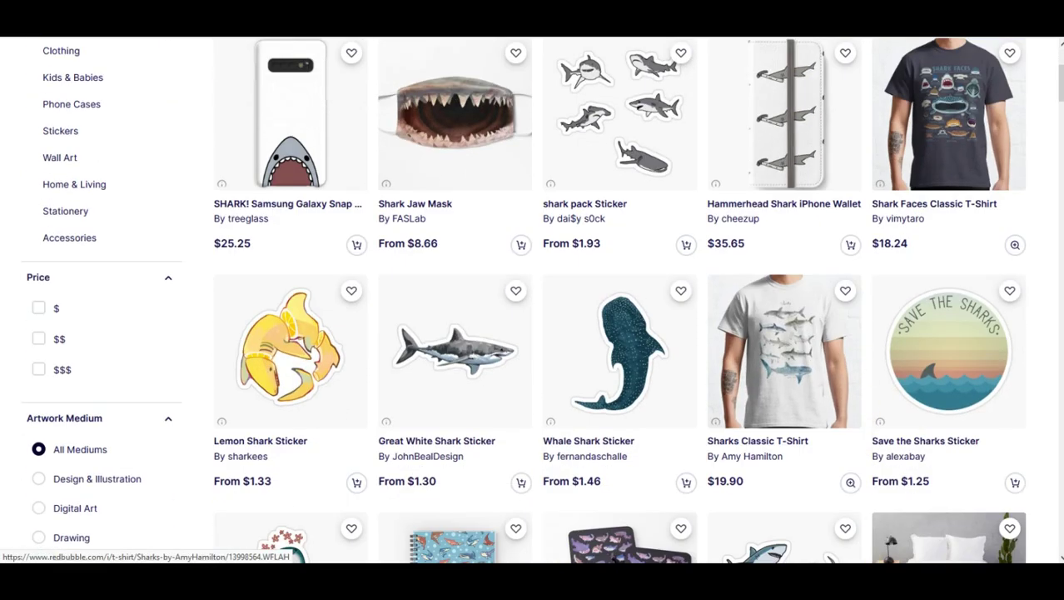
drag(1061, 83, 1061, 472)
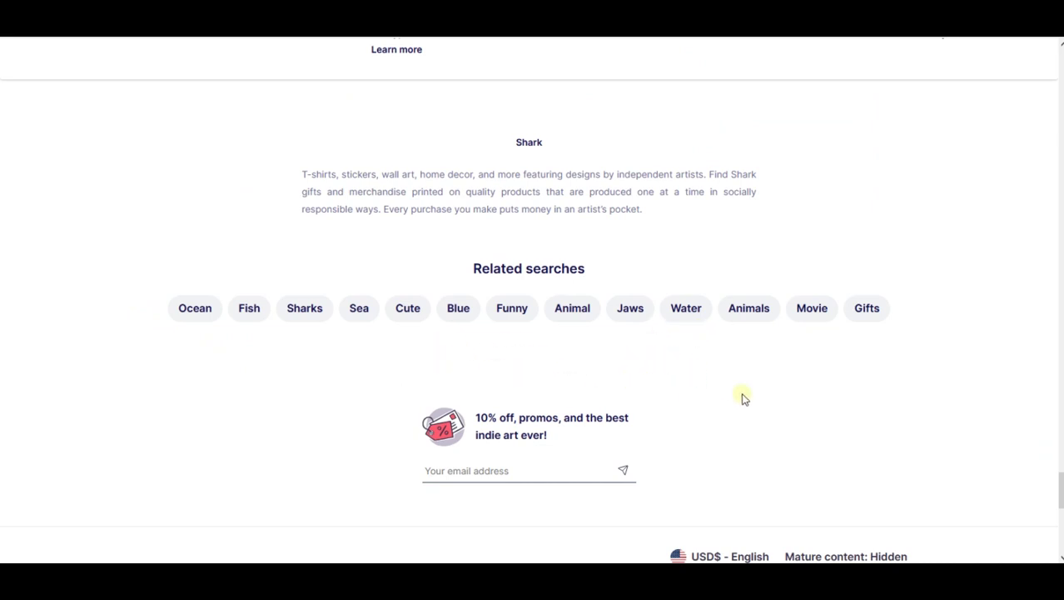
drag(1059, 490, 1022, 69)
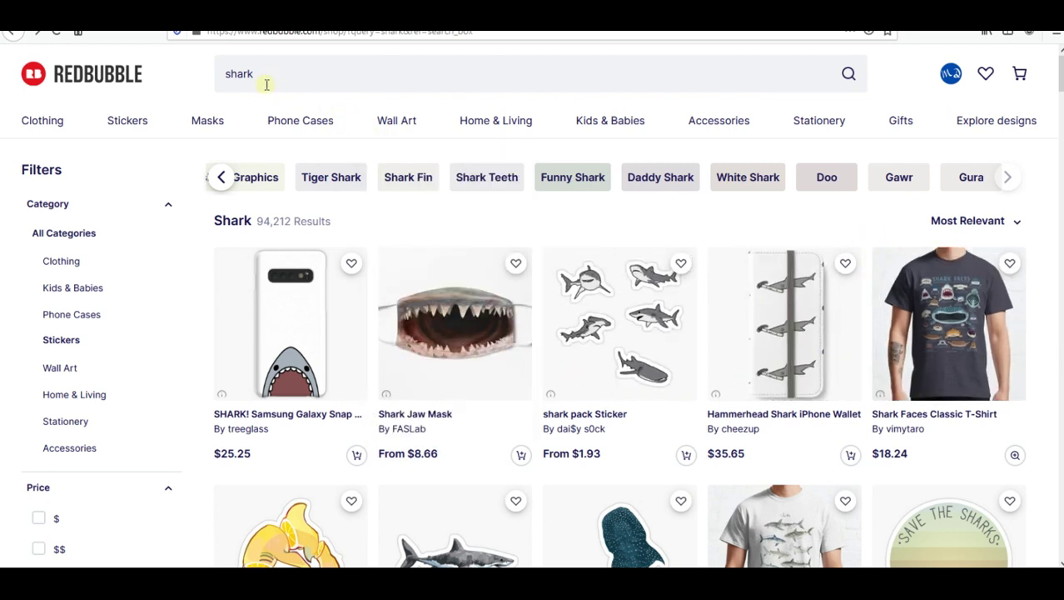
scroll(316, 320, down, 1)
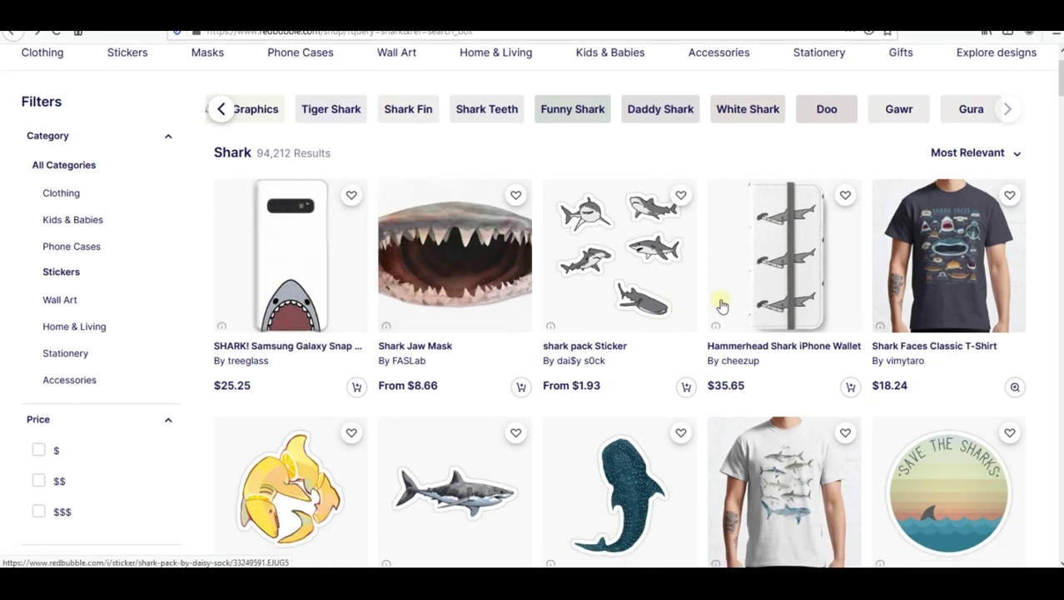
scroll(944, 356, down, 3)
scroll(449, 417, down, 2)
scroll(462, 428, down, 2)
scroll(516, 428, up, 8)
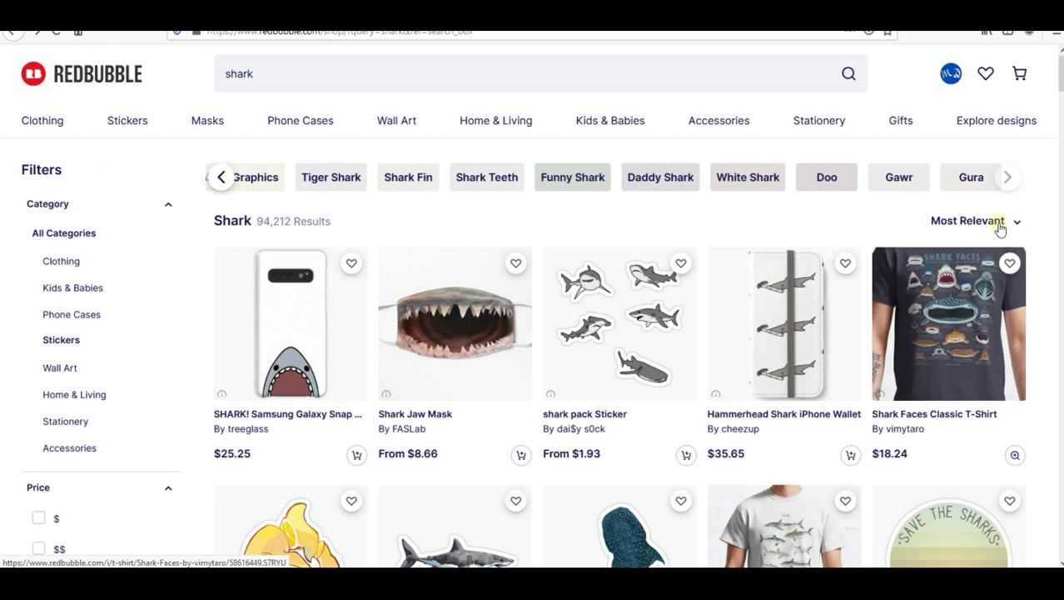
- Sort the shark results by Best Selling instead of Most Relevant
click(991, 222)
click(987, 295)
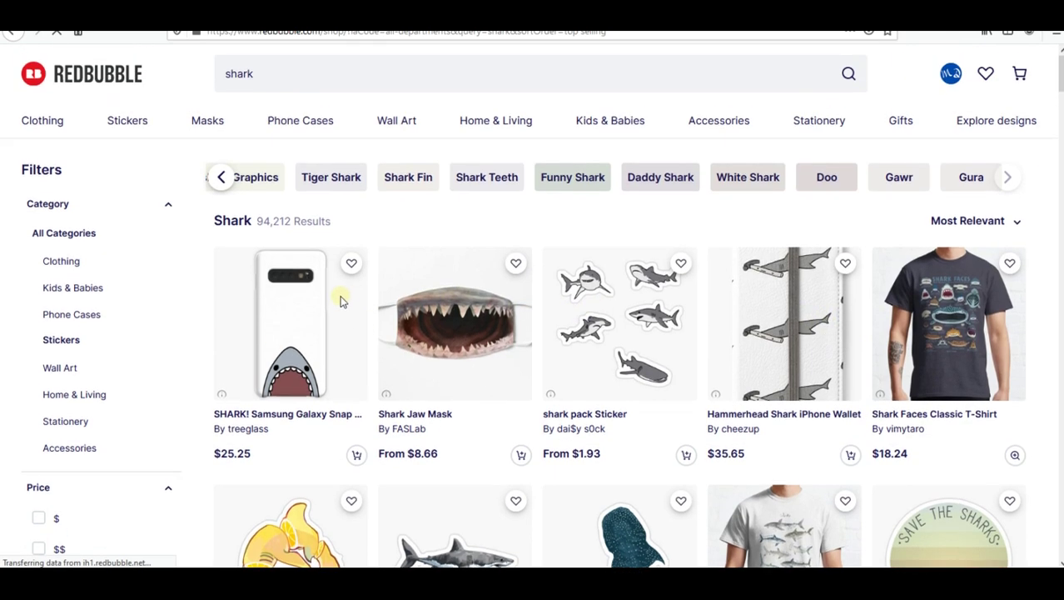
scroll(341, 301, down, 3)
scroll(342, 301, up, 3)
- Open the hammerhead tee, shark bath mat and Save the Oceans sticker in new tabs
right_click(316, 313)
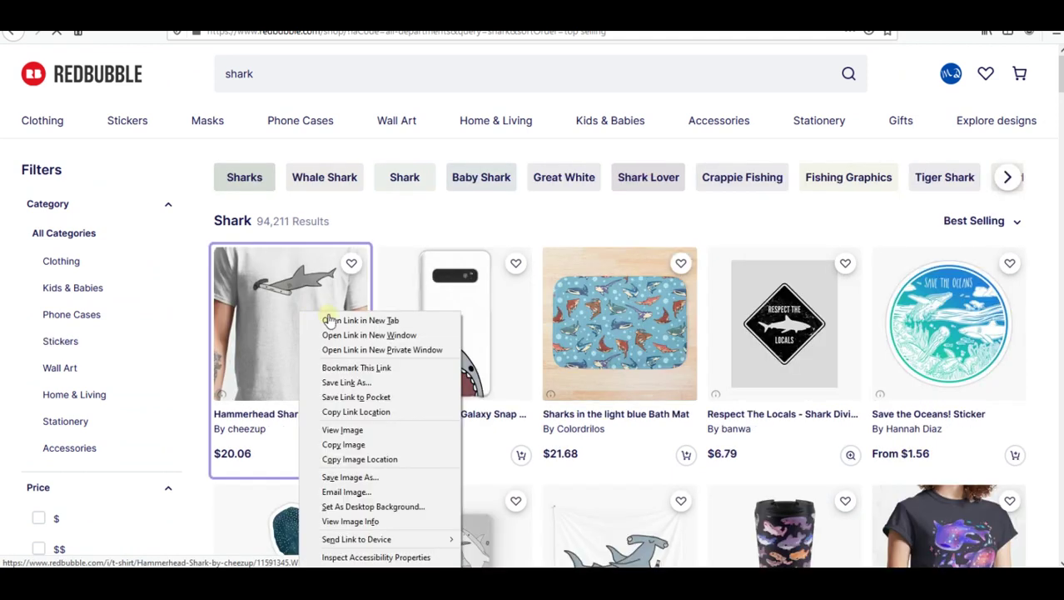
click(334, 322)
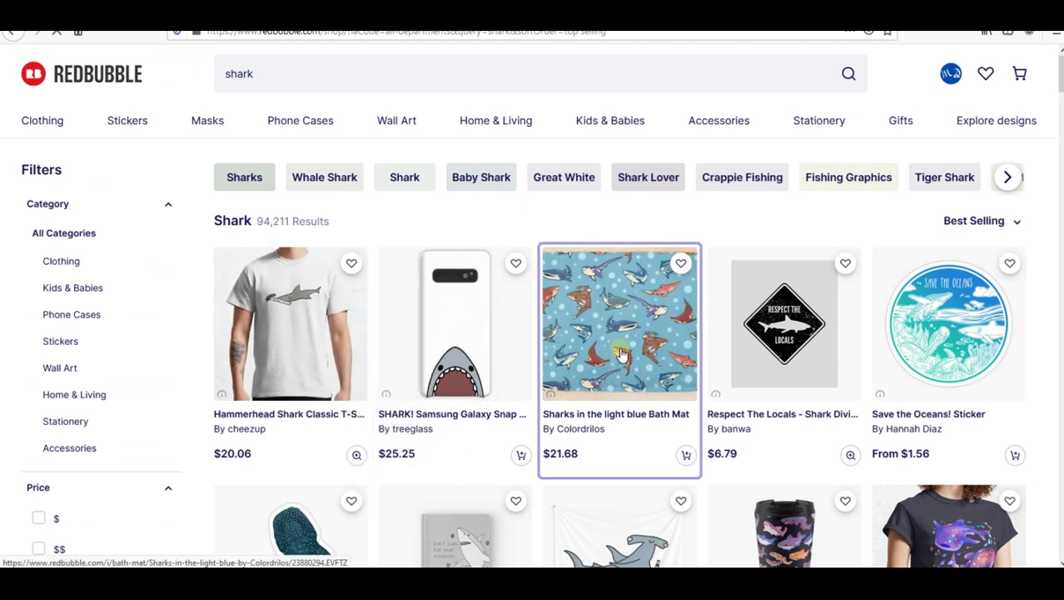
right_click(620, 354)
click(703, 87)
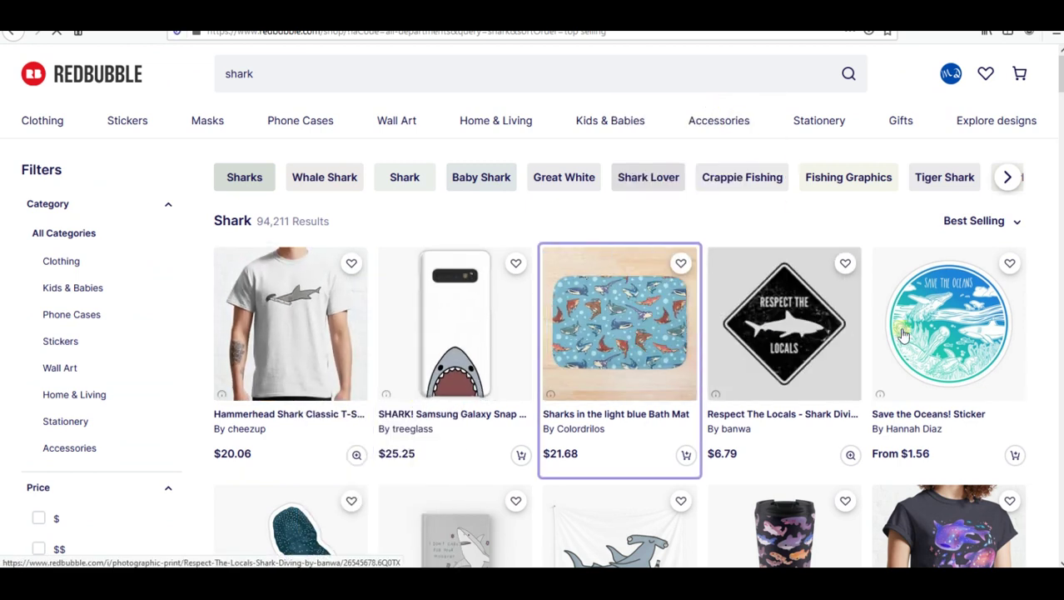
right_click(903, 333)
click(983, 67)
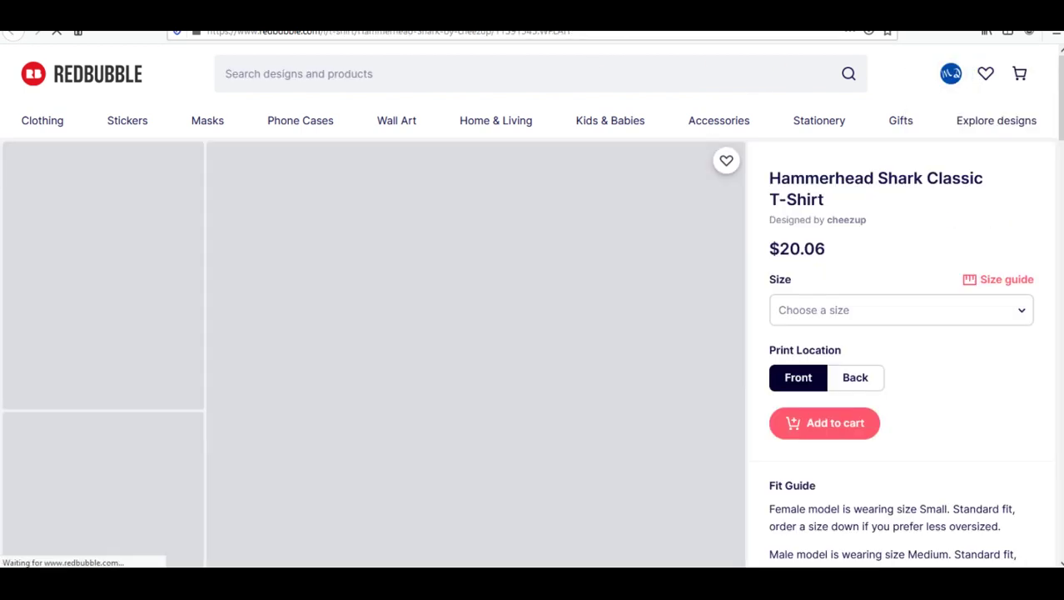
- Read the T-Shirts/Stickers Tags and All Product Tags on the product pages, then return to results
scroll(656, 351, down, 10)
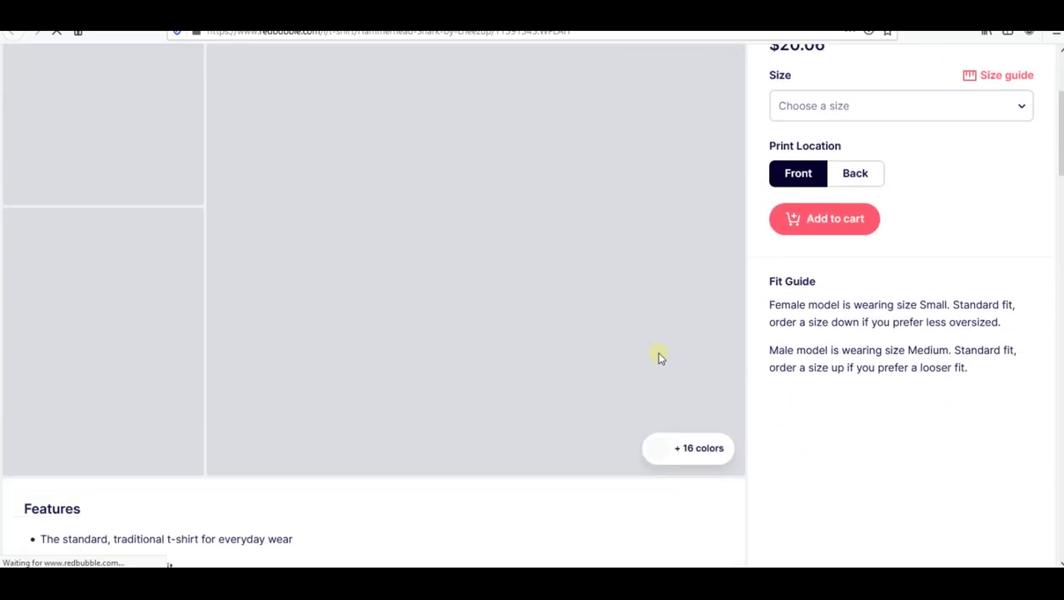
scroll(658, 352, down, 5)
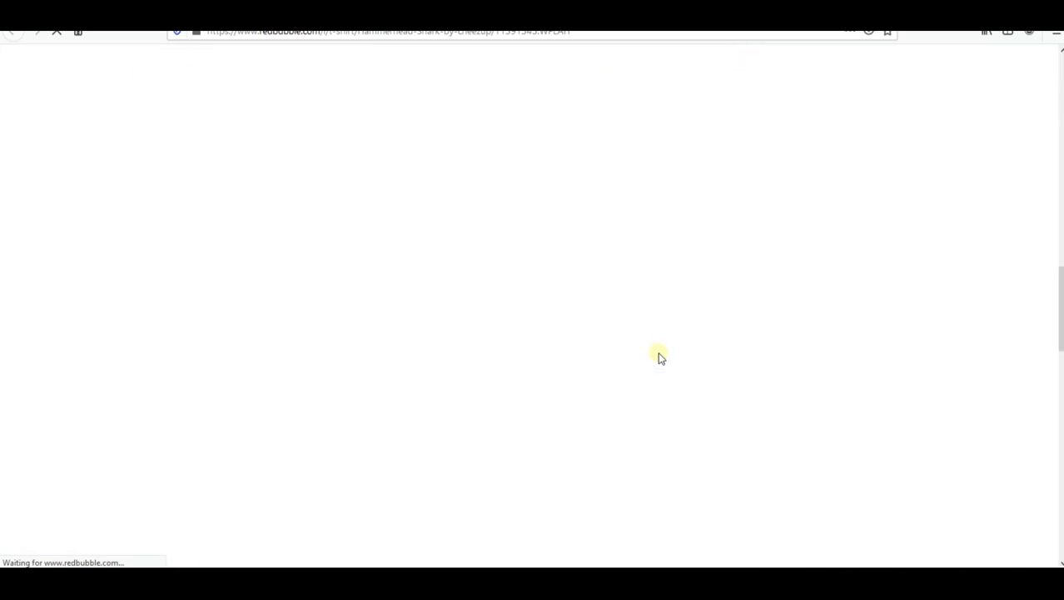
scroll(658, 352, down, 3)
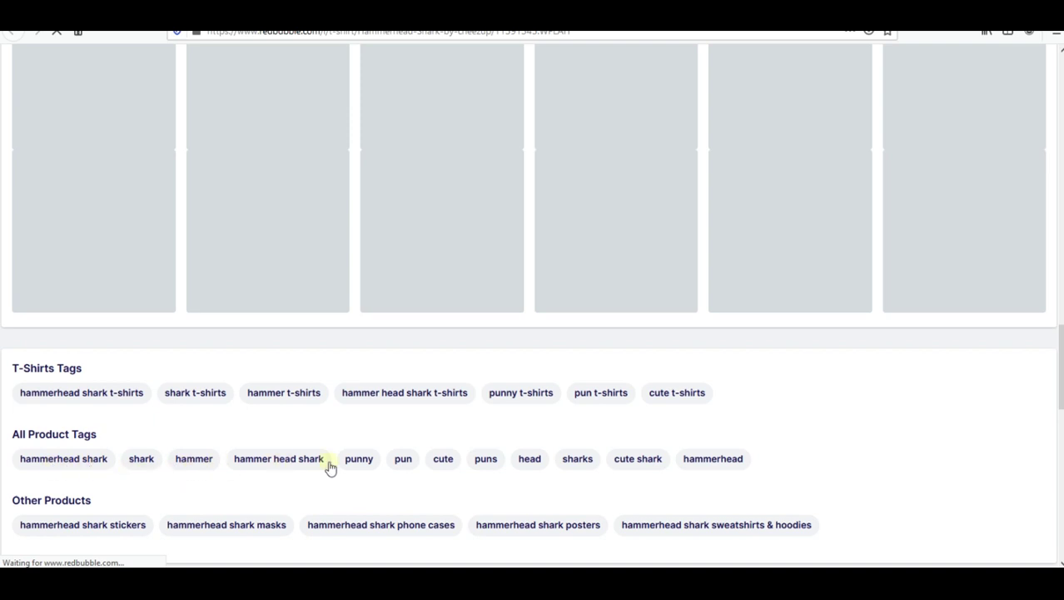
scroll(409, 407, down, 2)
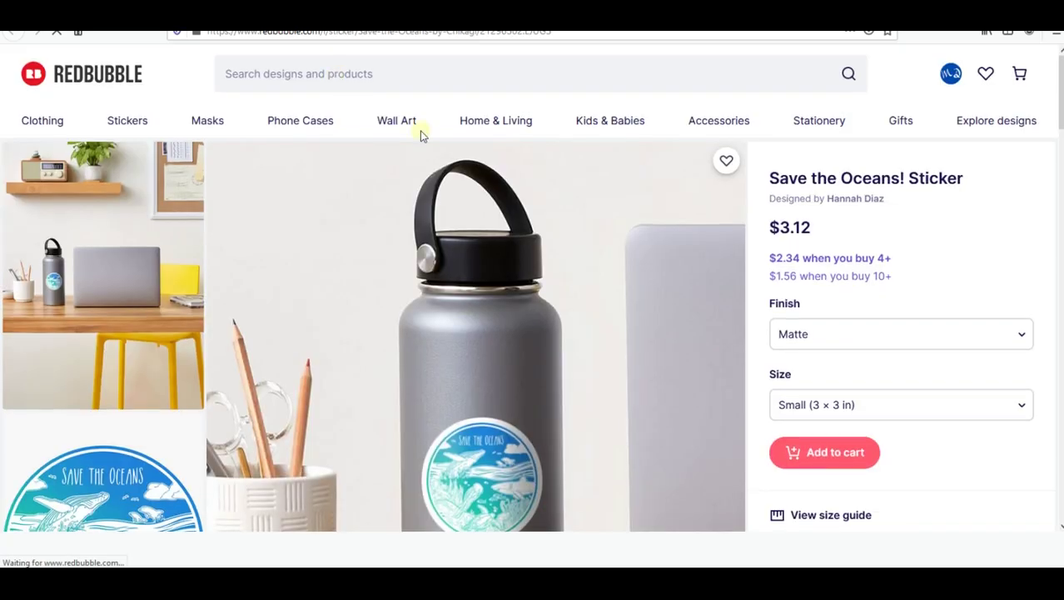
scroll(711, 257, down, 5)
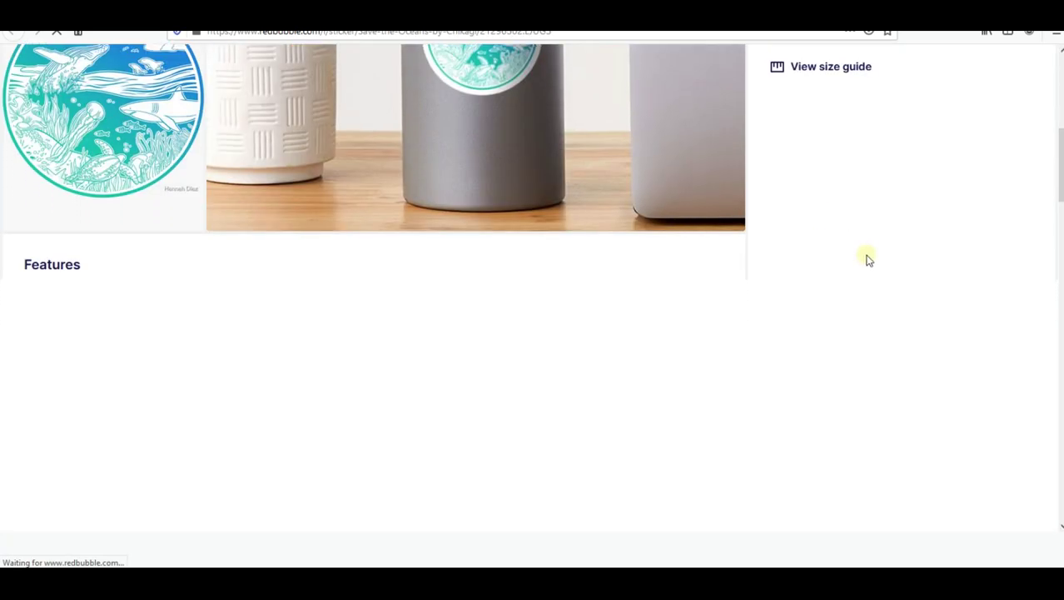
scroll(866, 260, down, 10)
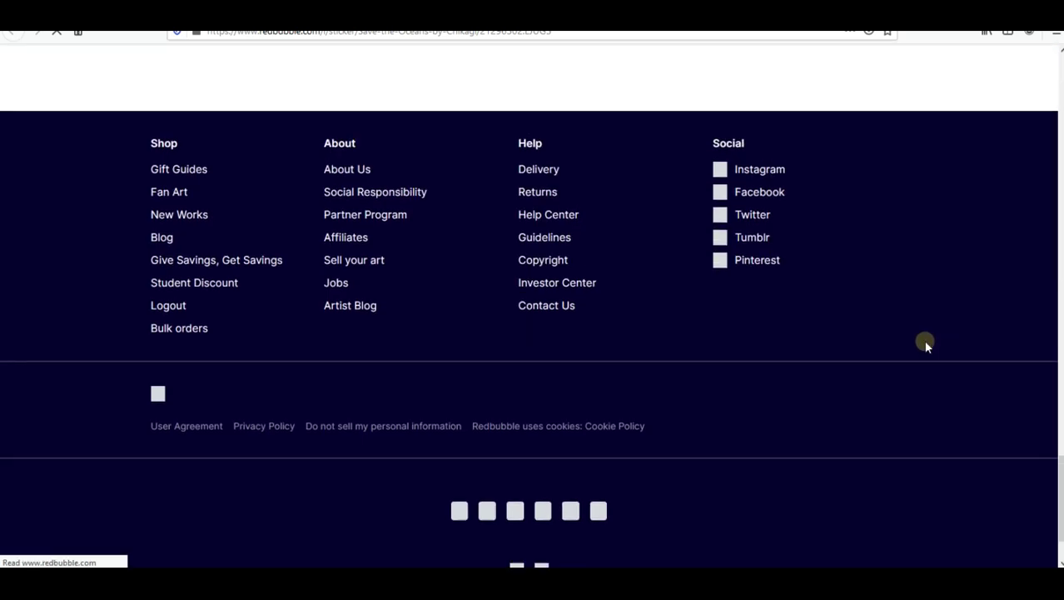
scroll(921, 342, up, 7)
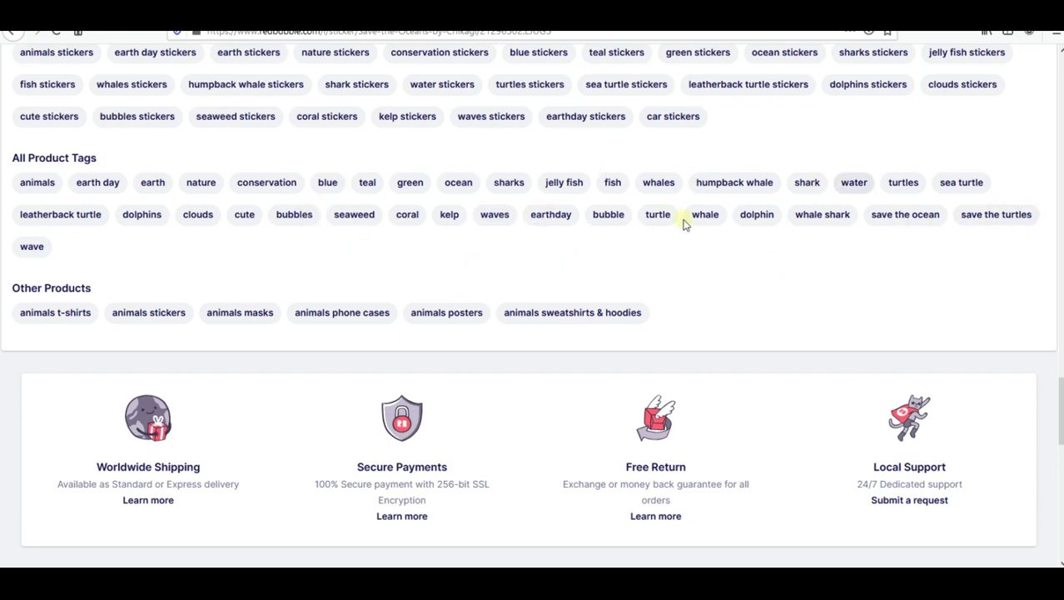
scroll(565, 233, up, 1)
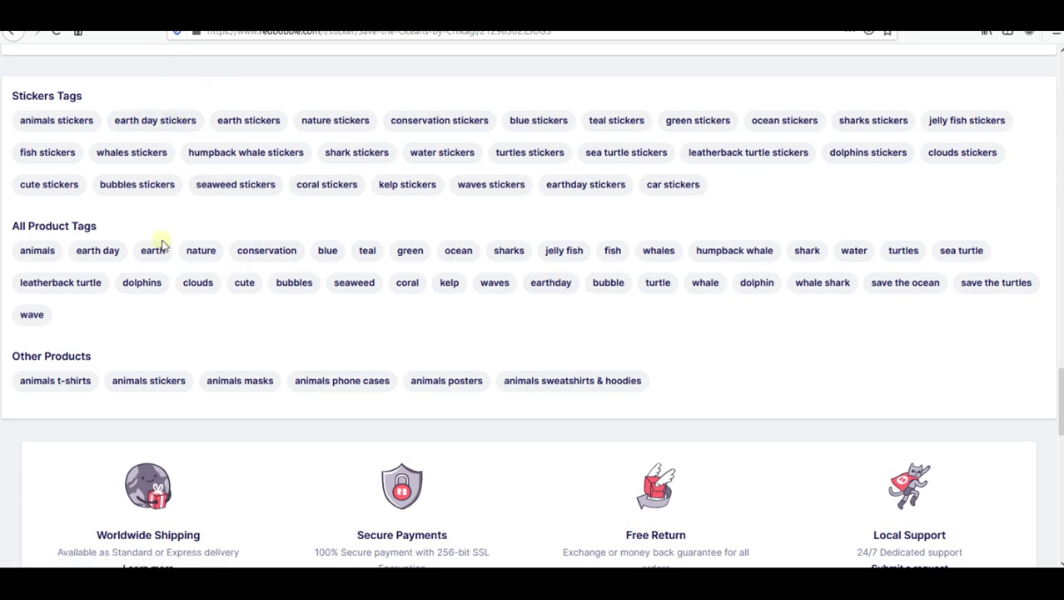
key(alt+Left)
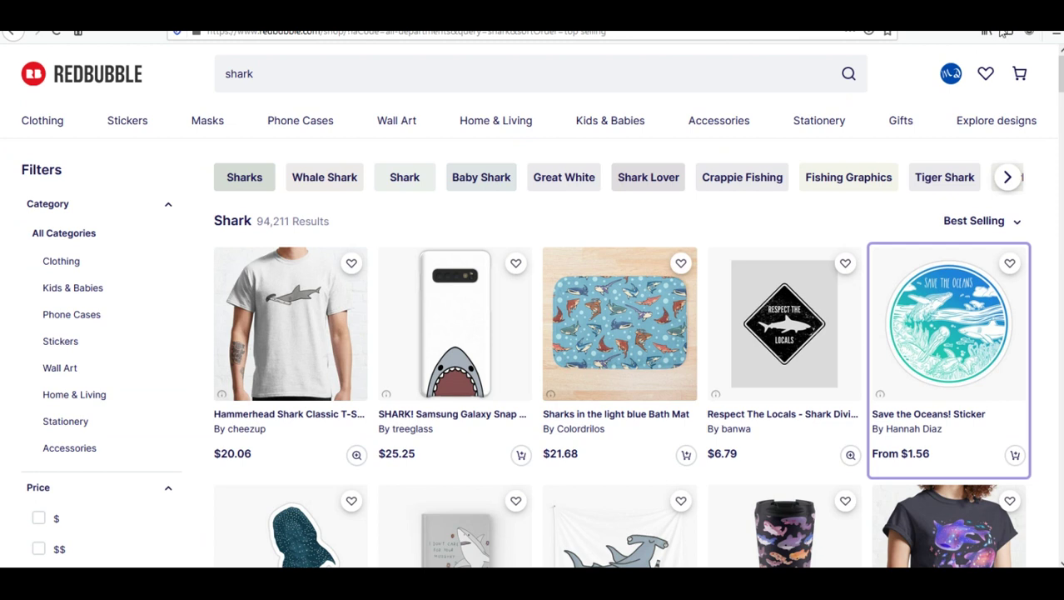
mouse_move(901, 120)
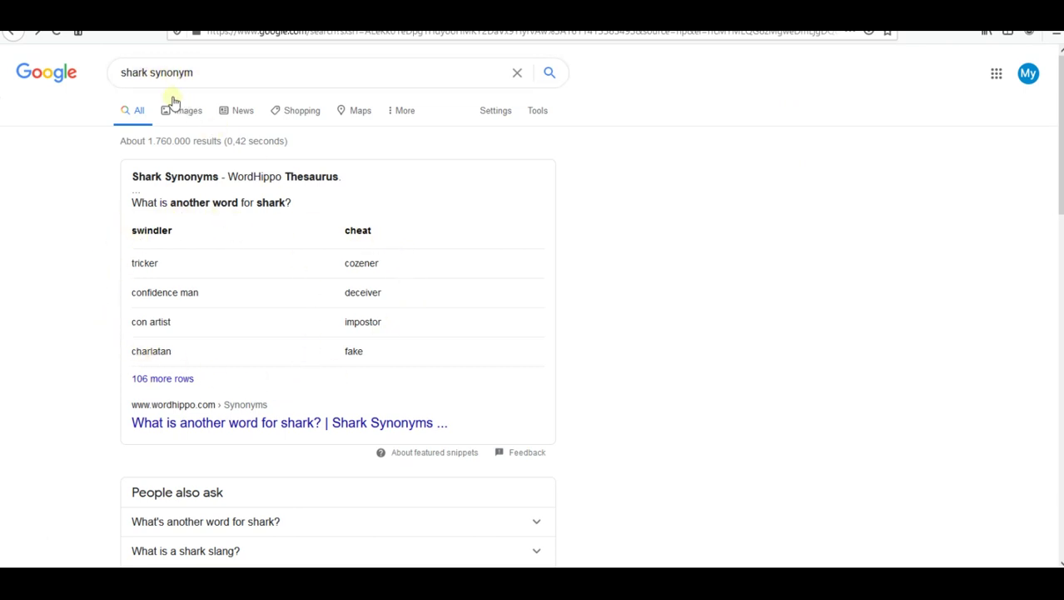
- Replace 'shark' with 'dogs' in the Google synonym query and search again
double_click(145, 73)
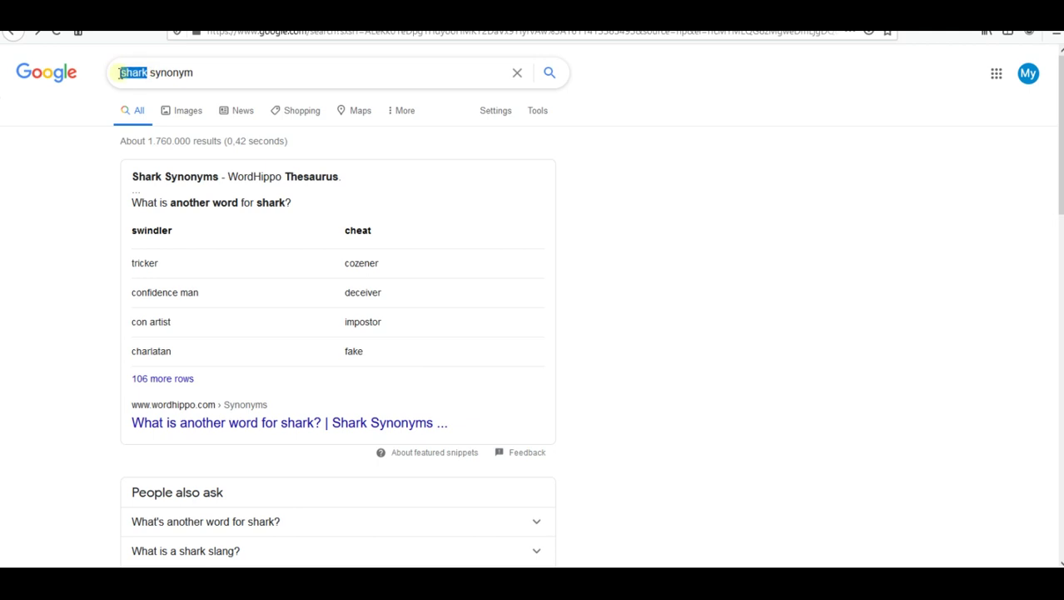
text(dogs)
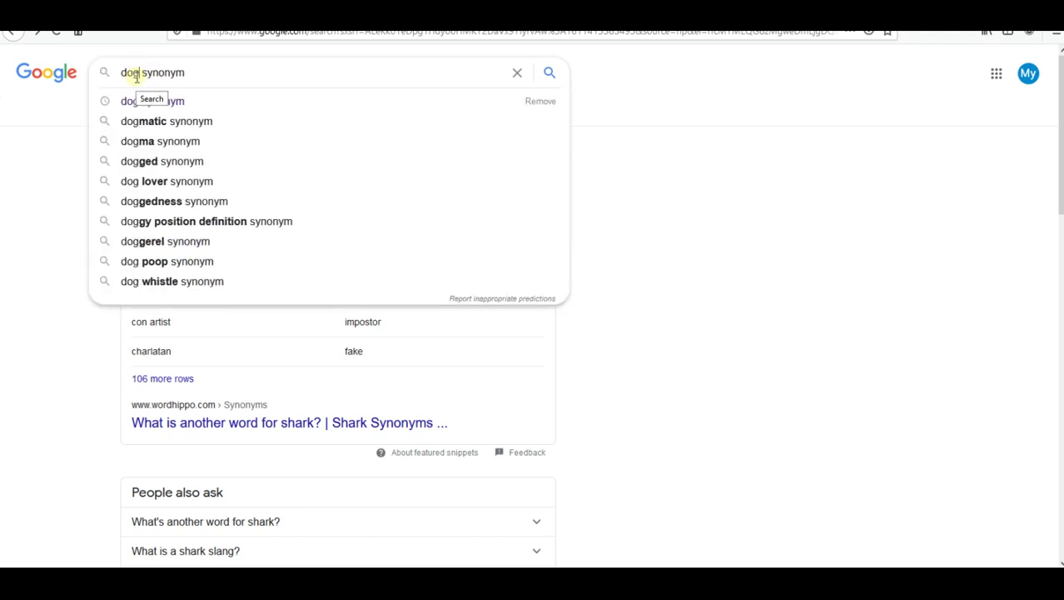
key(Return)
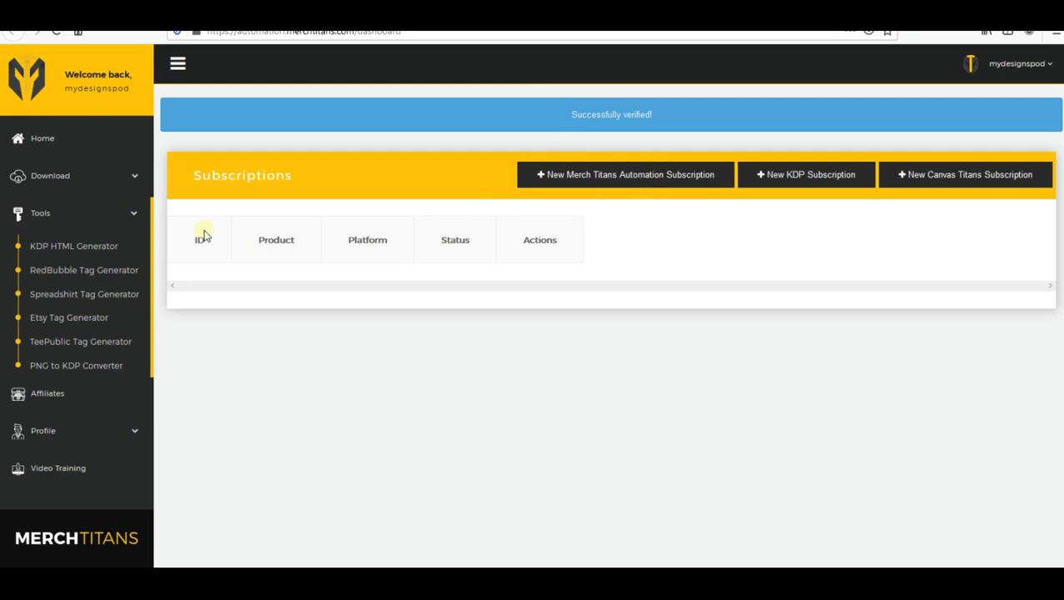
- Enter 'shark' in the RedBubble Tag Generator, get tags, and review the Tags Output
click(125, 215)
click(106, 221)
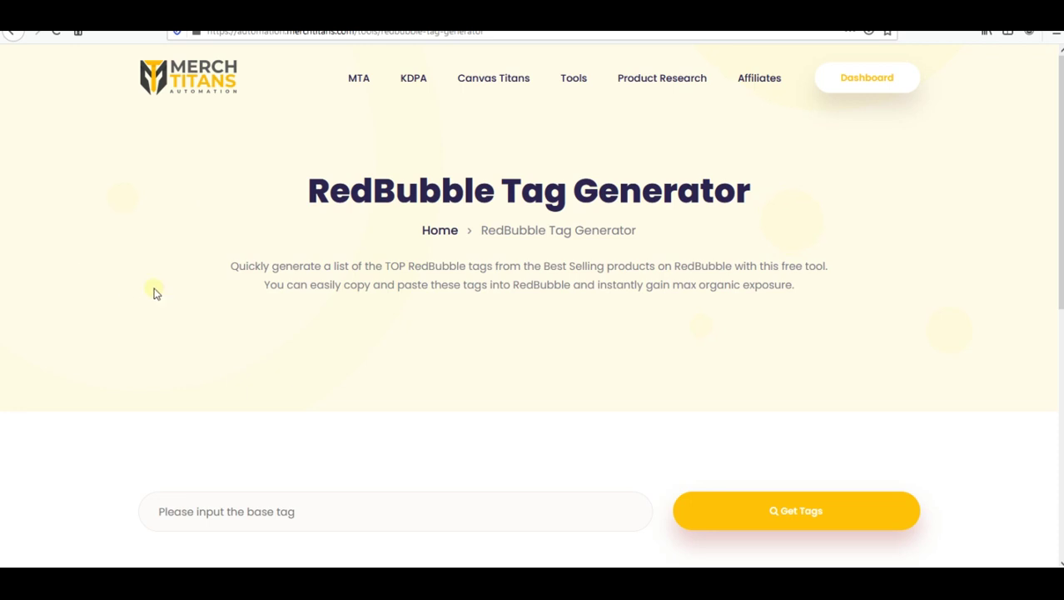
scroll(397, 364, down, 3)
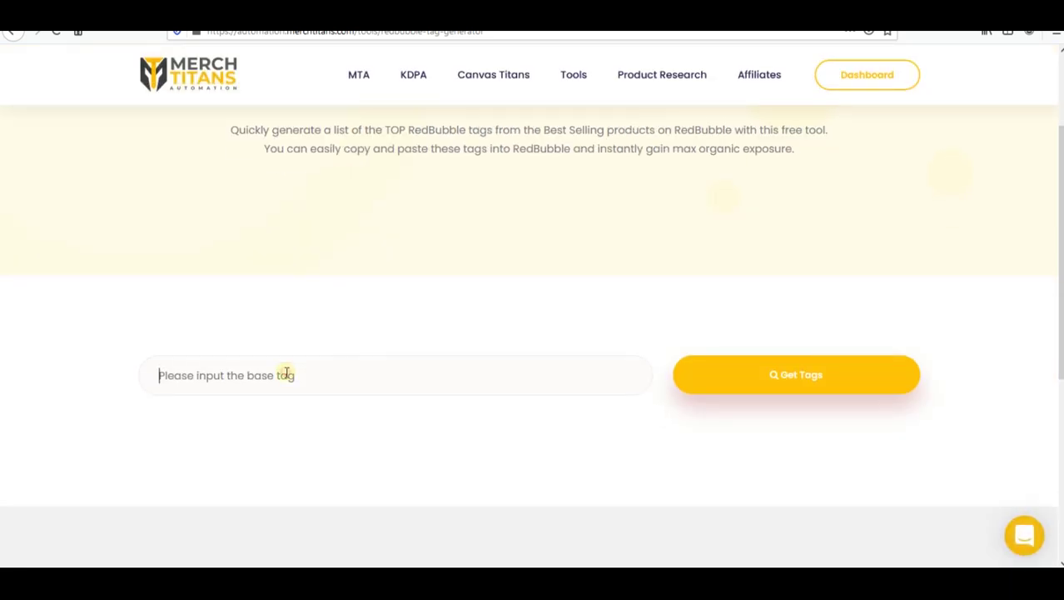
text(shark)
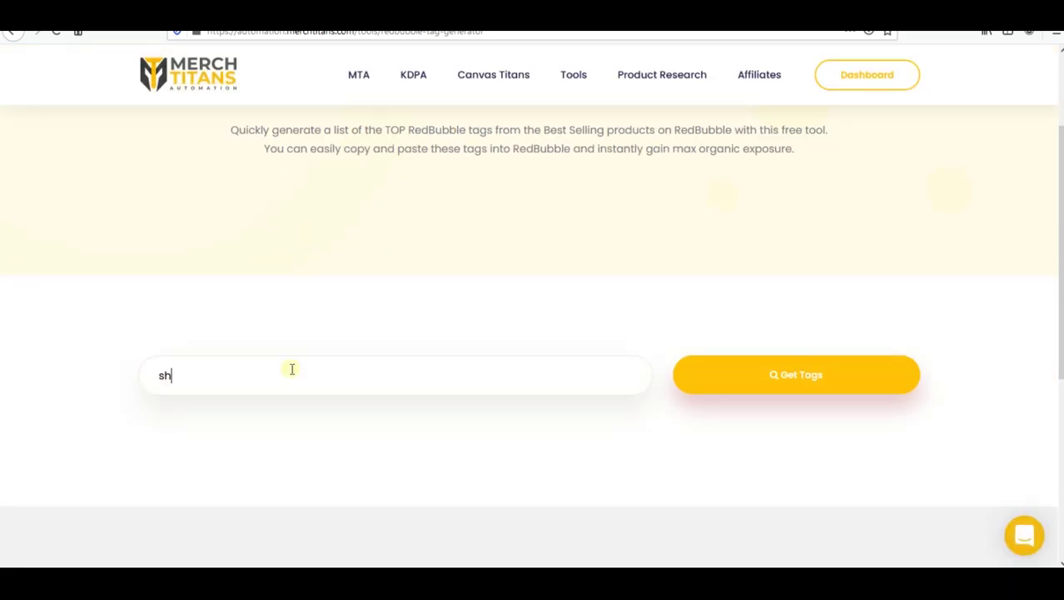
click(735, 373)
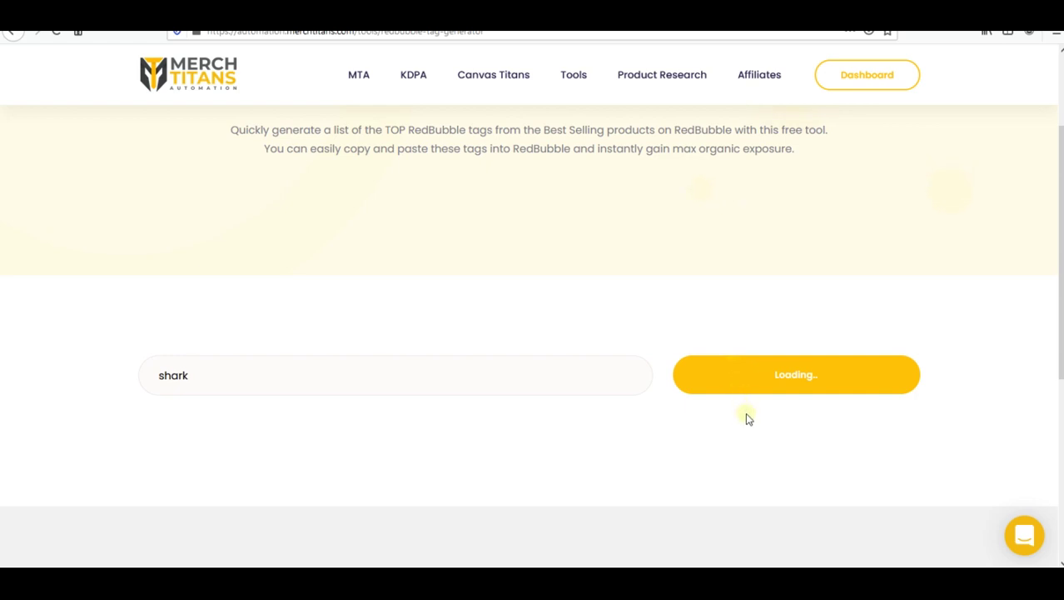
scroll(741, 433, down, 2)
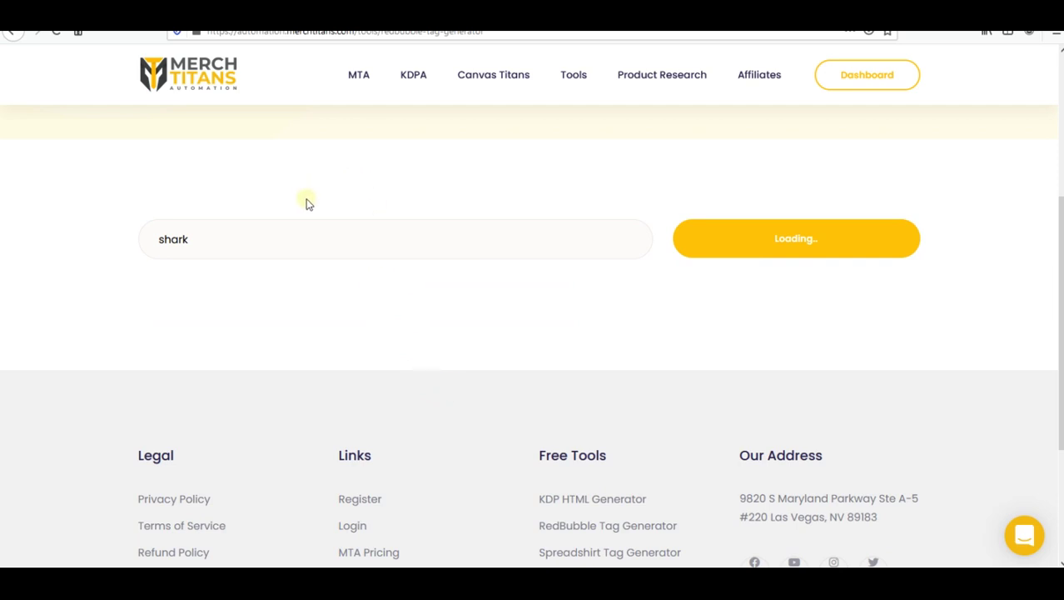
scroll(416, 425, down, 3)
scroll(366, 392, up, 2)
scroll(347, 379, down, 2)
scroll(390, 435, up, 2)
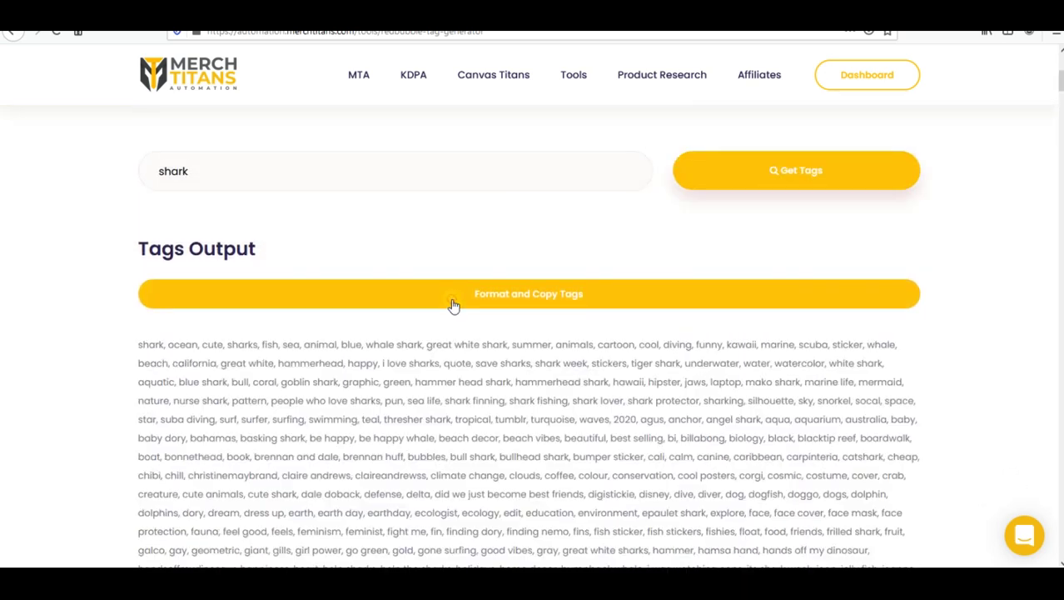
- Format and copy the shark tags, then select shark through great white shark to copy
click(453, 305)
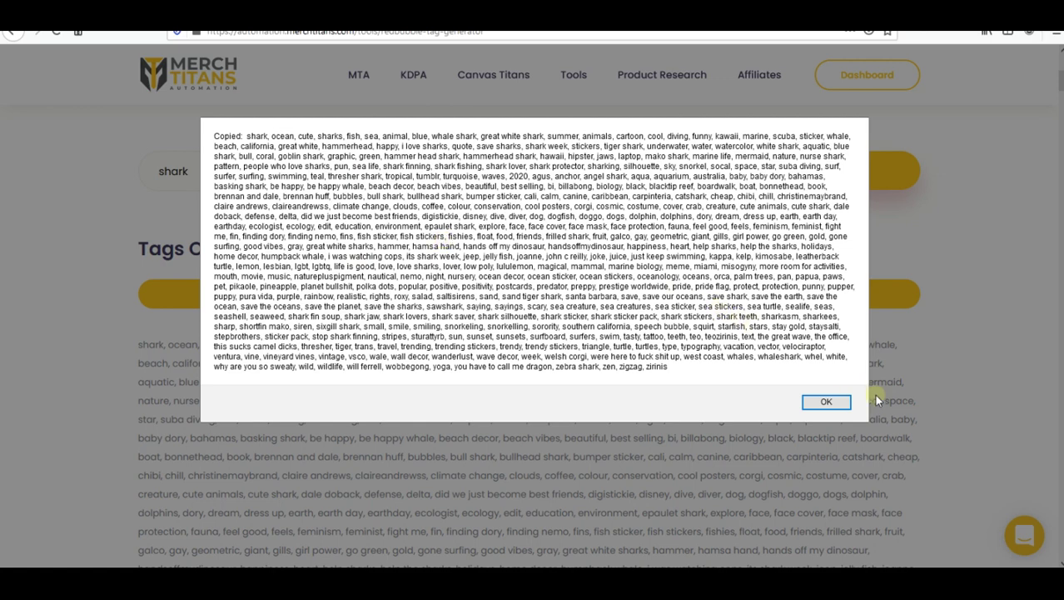
click(824, 401)
scroll(345, 356, down, 6)
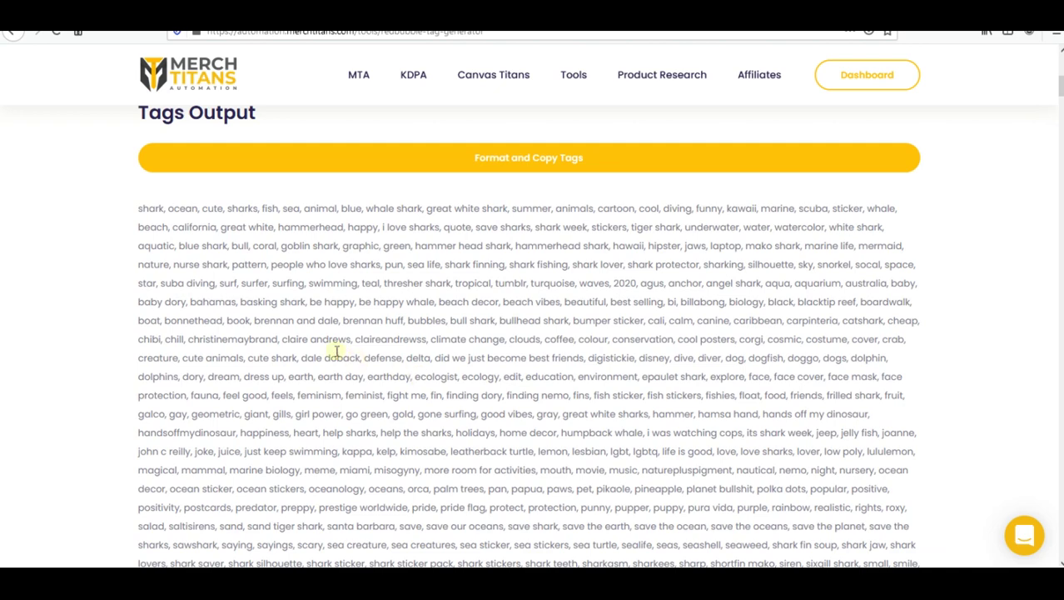
scroll(311, 356, up, 3)
drag(137, 207, 511, 208)
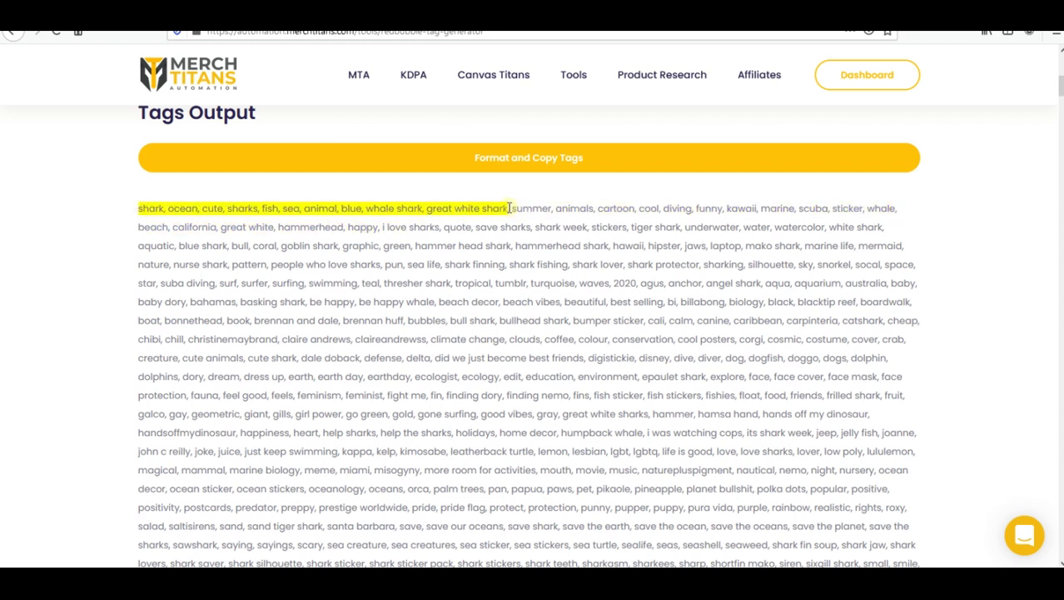
right_click(452, 209)
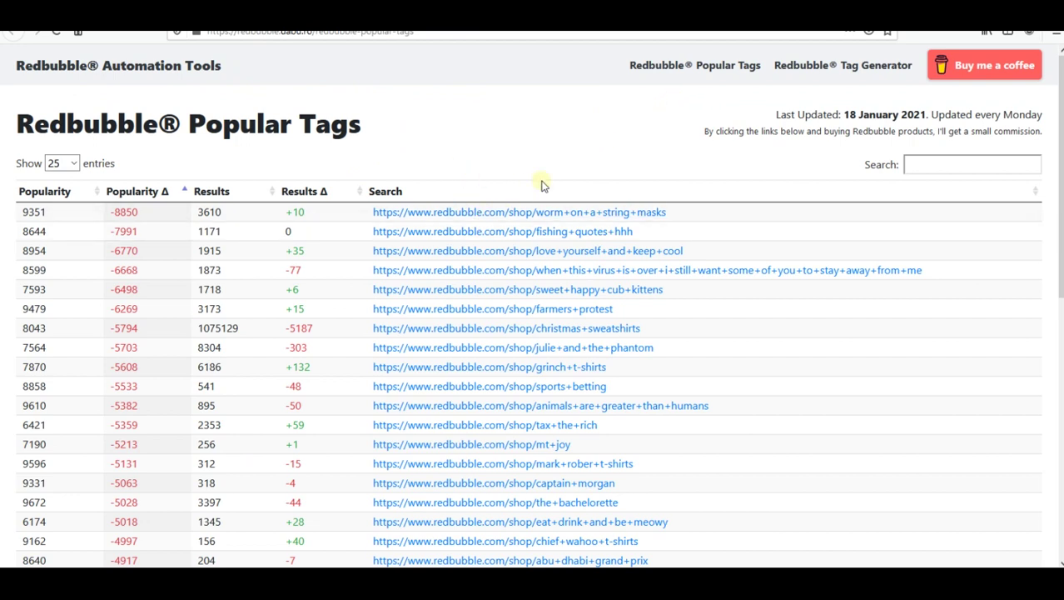
- Filter the Popular Tags table by typing 'shark', then replace it with 'dog'
click(915, 167)
text(shark)
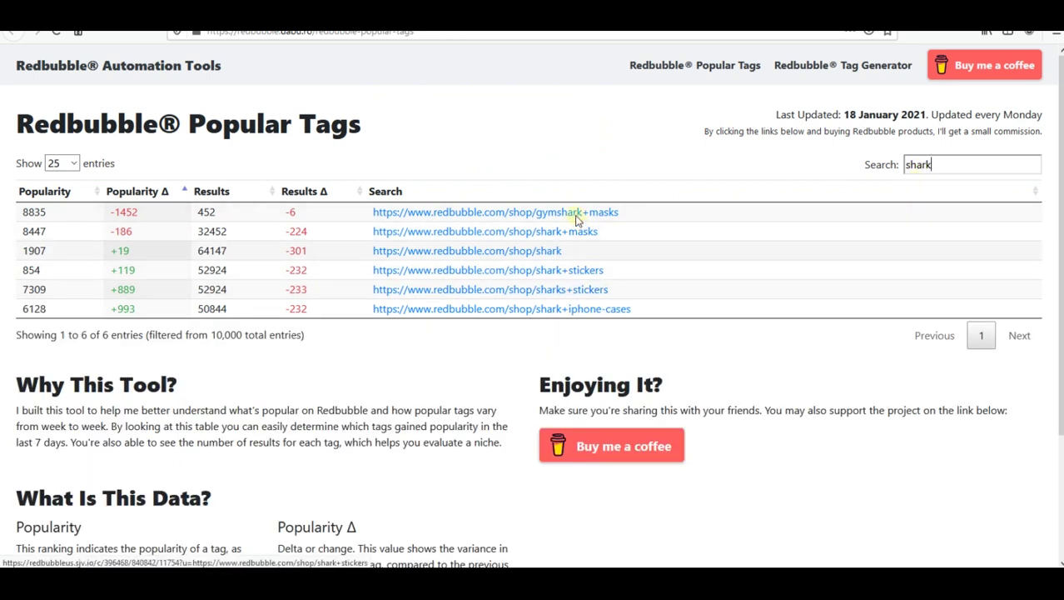
double_click(919, 165)
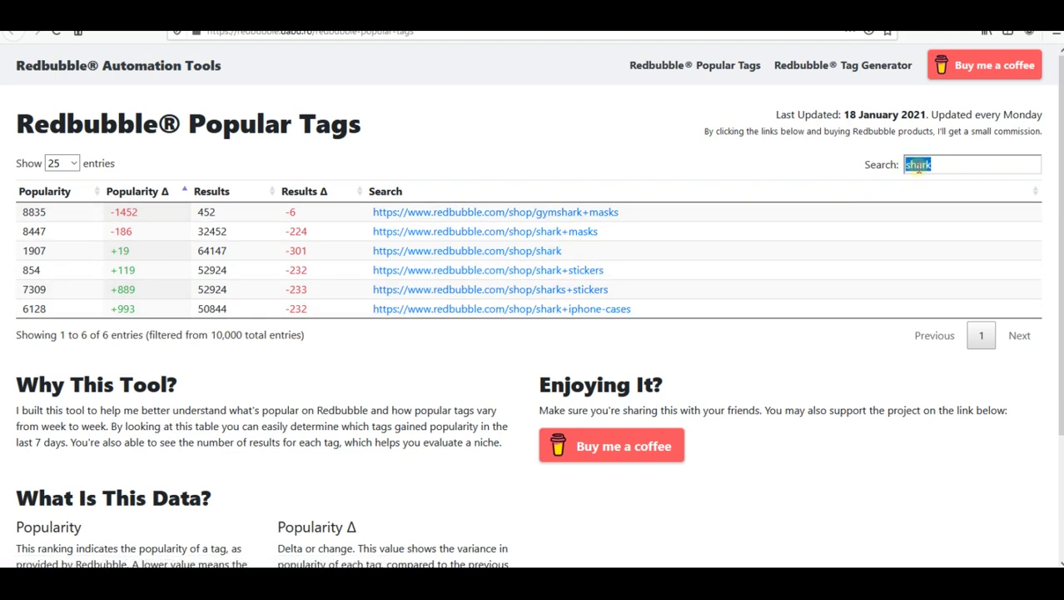
text(dog)
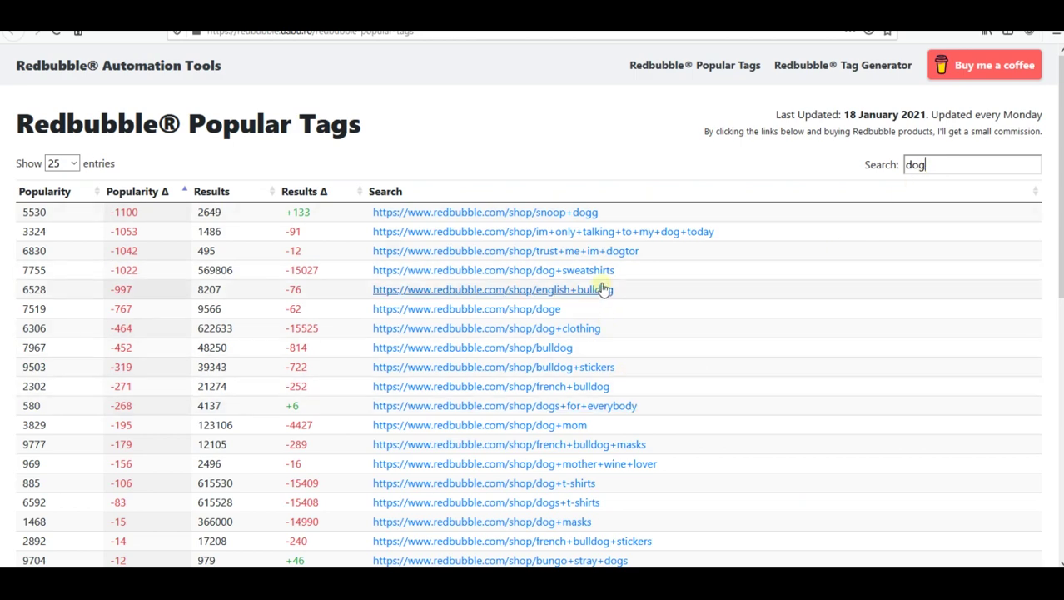
scroll(658, 333, down, 5)
scroll(611, 411, up, 5)
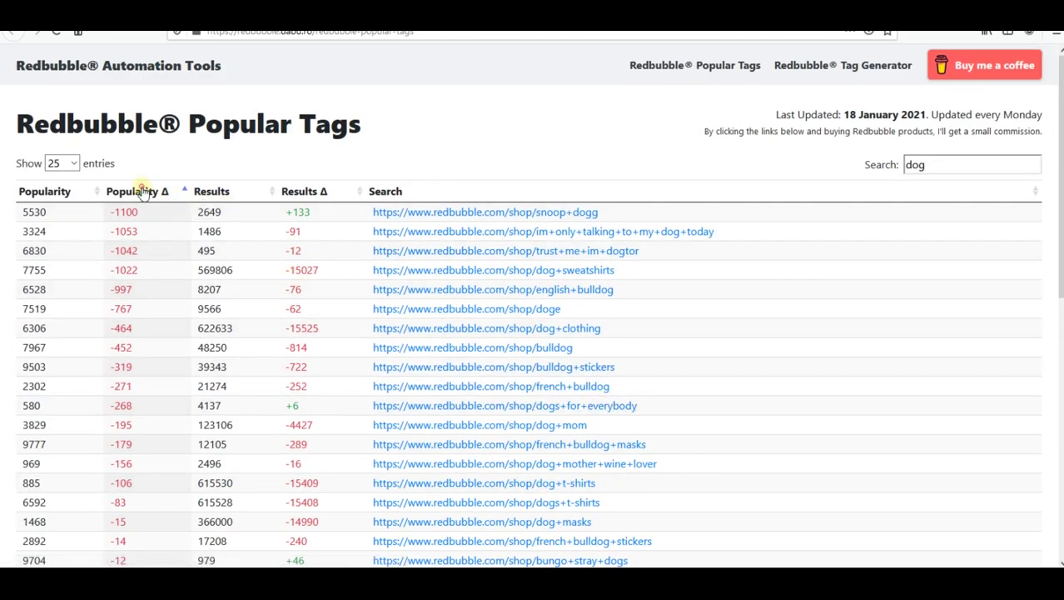
- Sort the dog tags by Popularity Δ, largest gain first, and scroll through the results
click(144, 191)
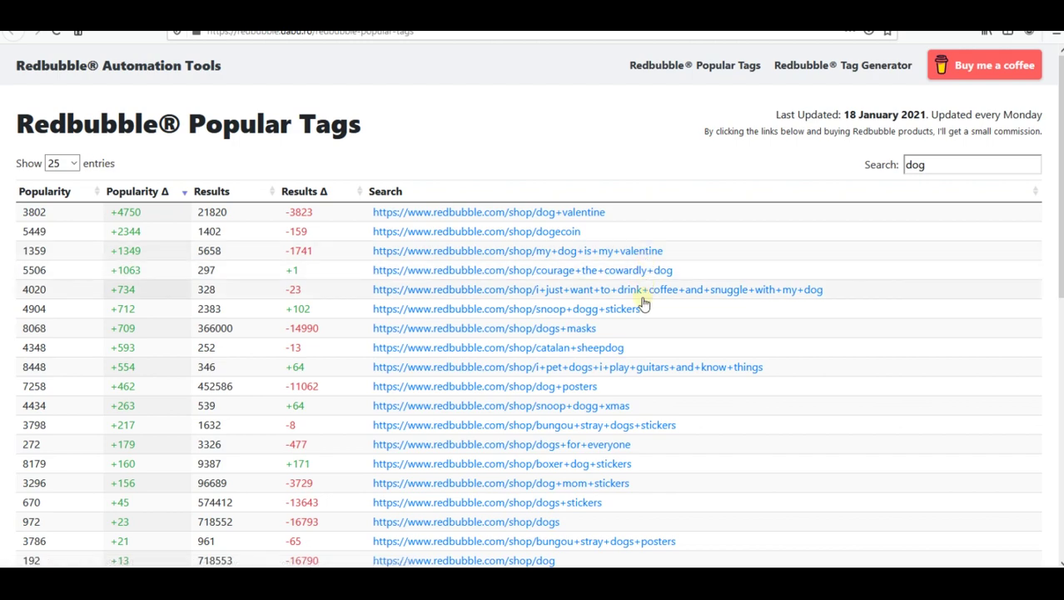
scroll(614, 366, down, 1)
scroll(615, 376, down, 1)
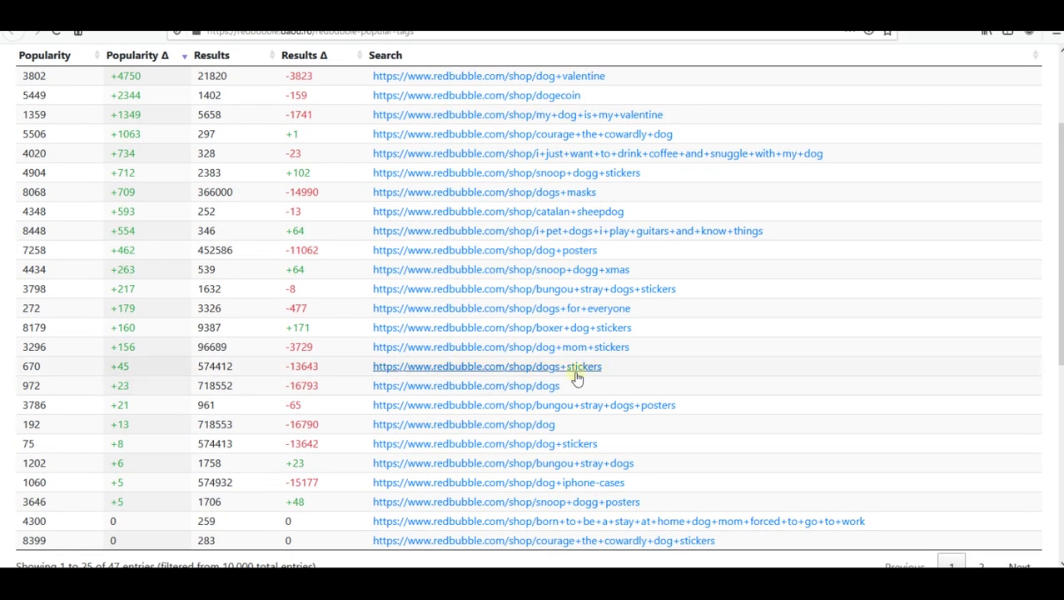
scroll(601, 391, down, 1)
scroll(611, 350, down, 1)
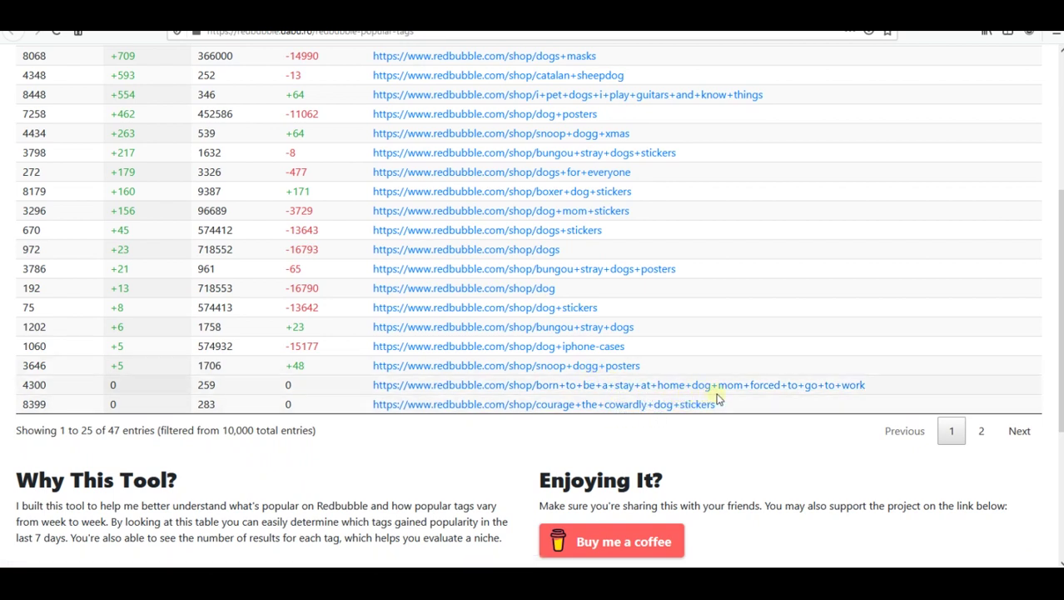
scroll(737, 408, up, 4)
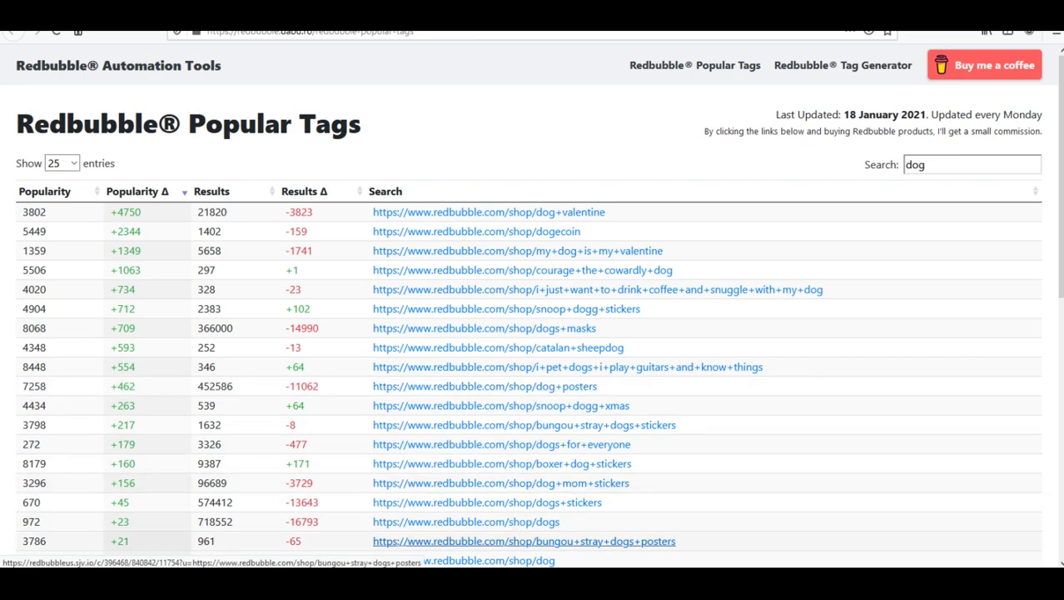
mouse_move(491, 583)
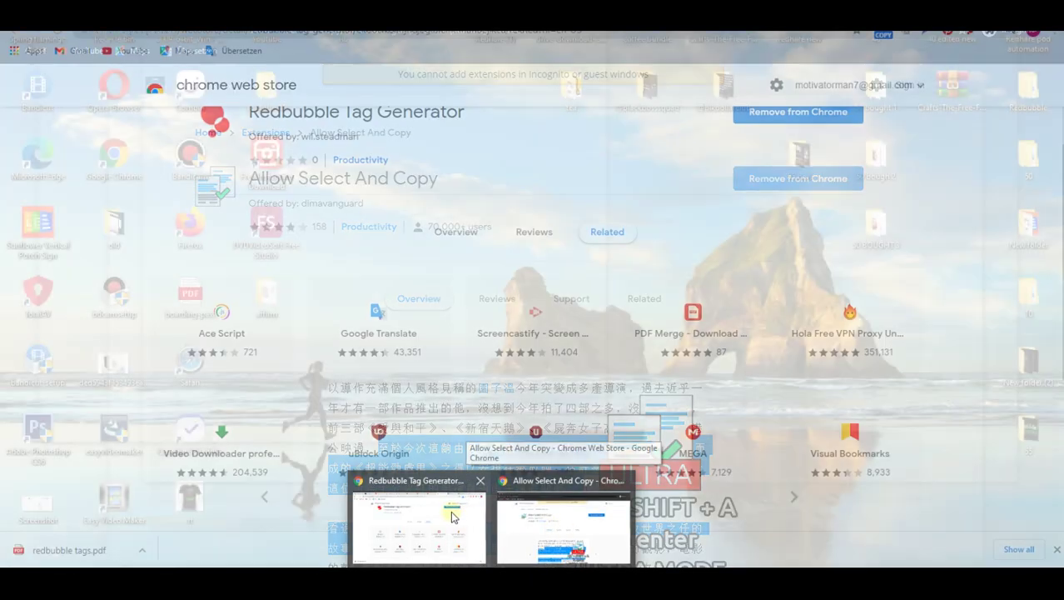
- Generate tags for 'shark' with the Redbubble Tag Generator extension
click(452, 516)
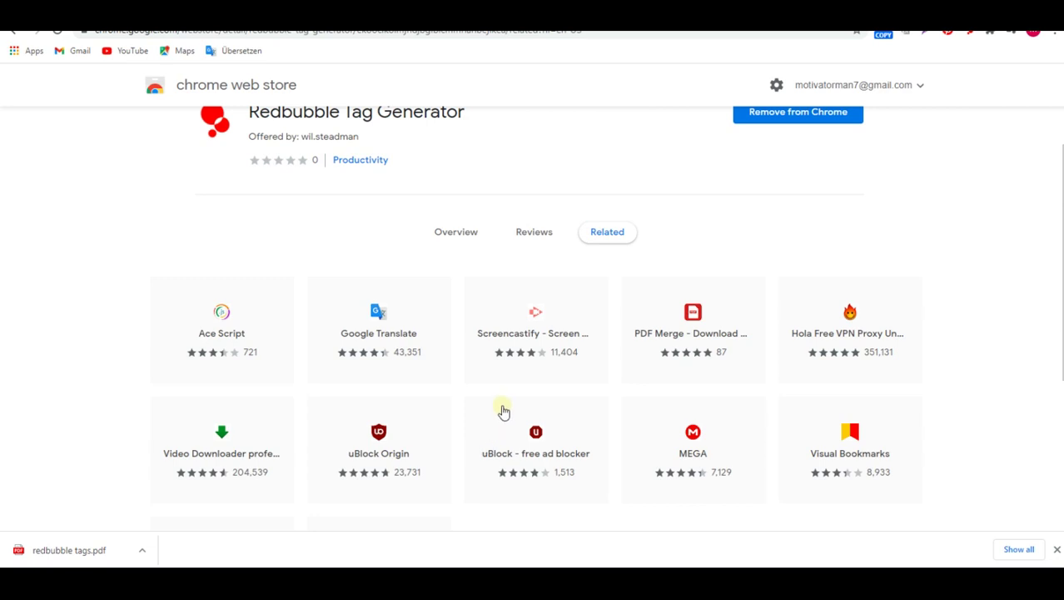
scroll(391, 299, up, 1)
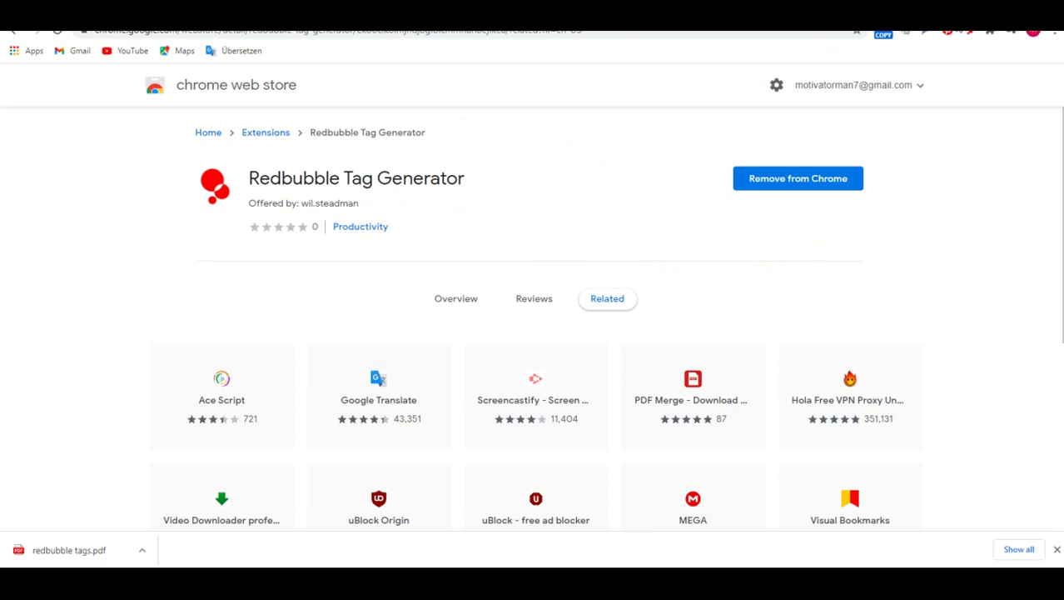
click(966, 38)
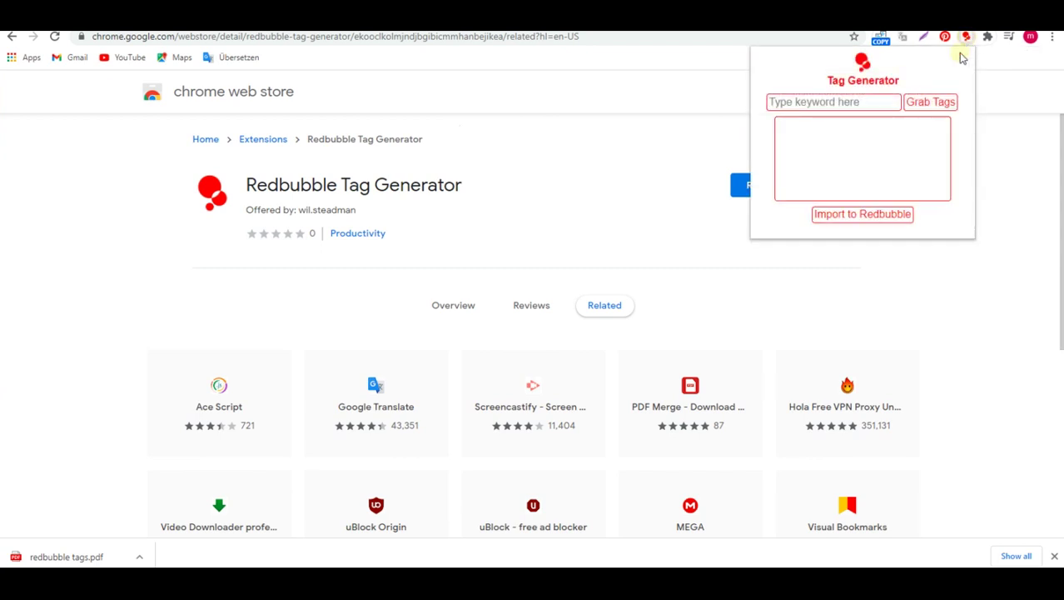
click(800, 103)
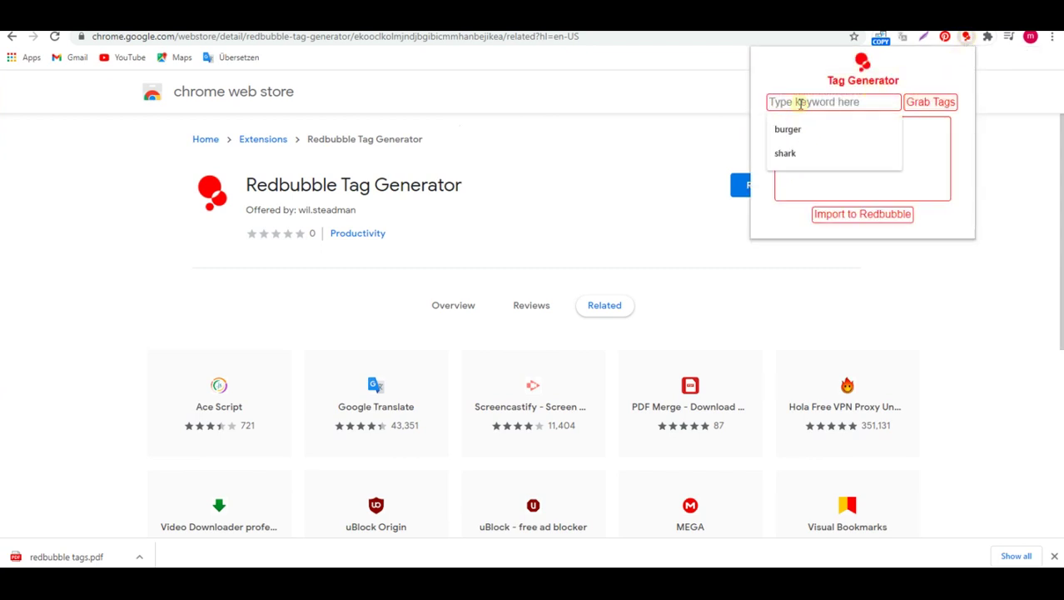
text(shar)
click(810, 122)
click(950, 106)
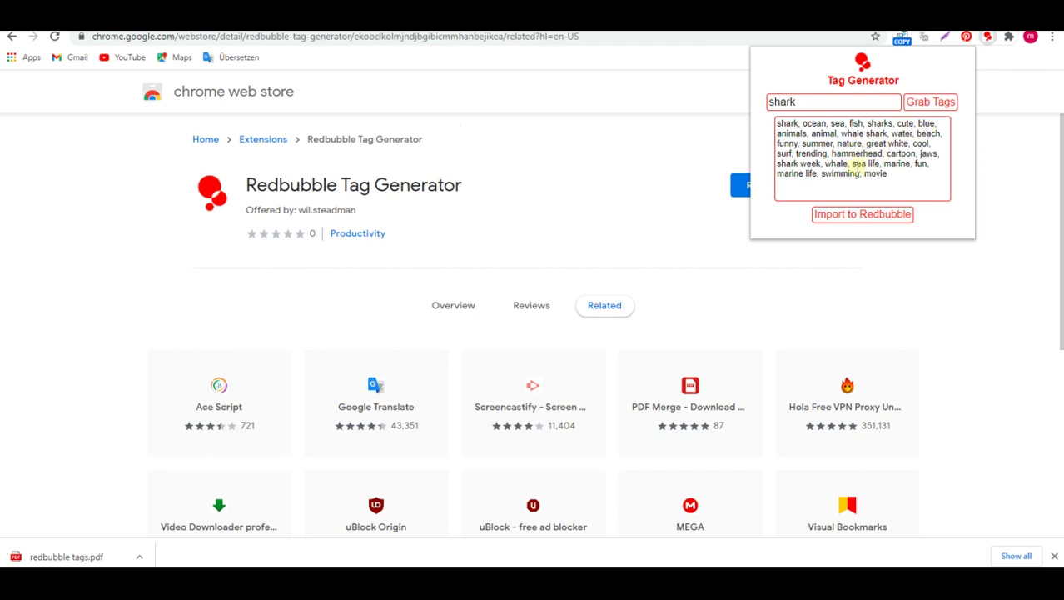
- Select and copy the generated shark tags, such as ocean, sea and fish
drag(903, 176, 778, 117)
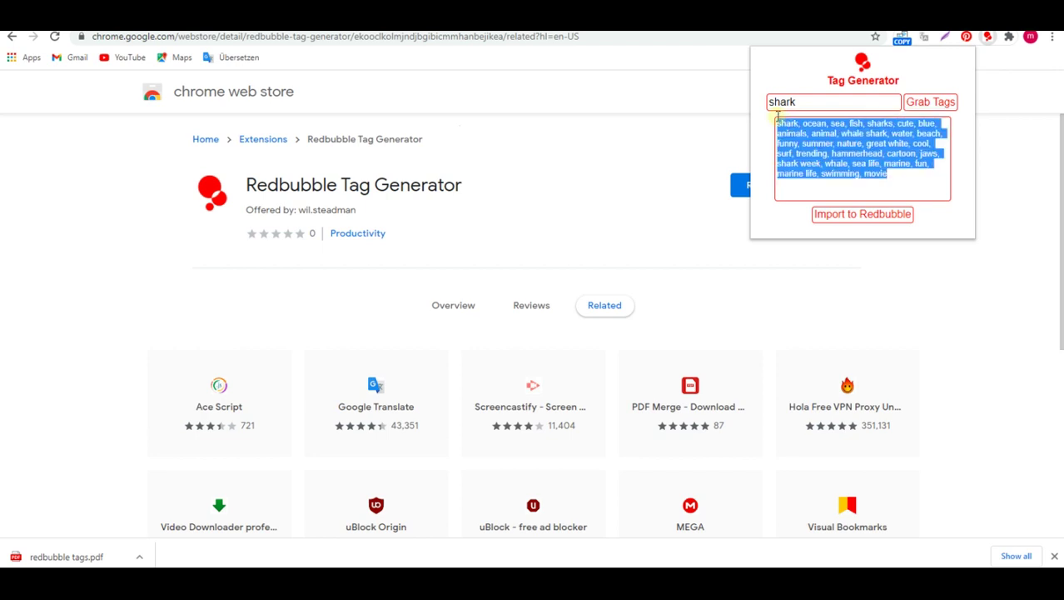
right_click(844, 142)
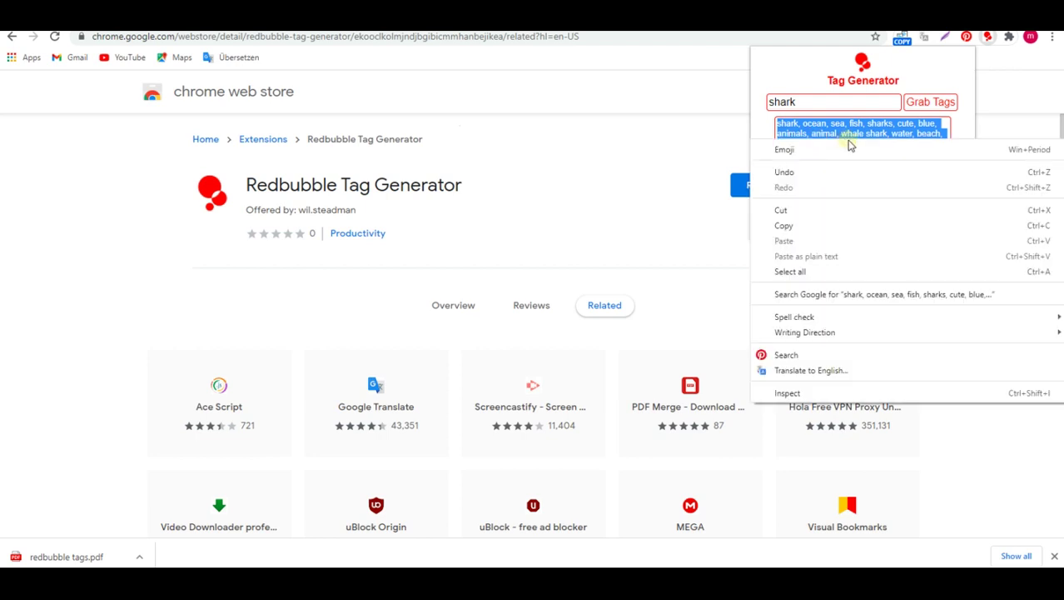
click(815, 219)
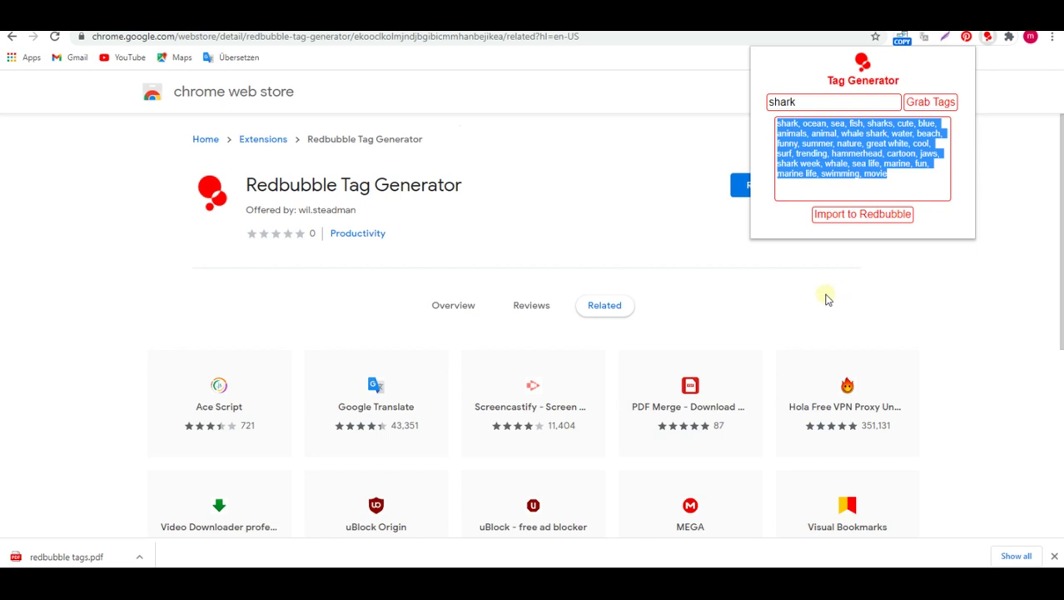
click(798, 583)
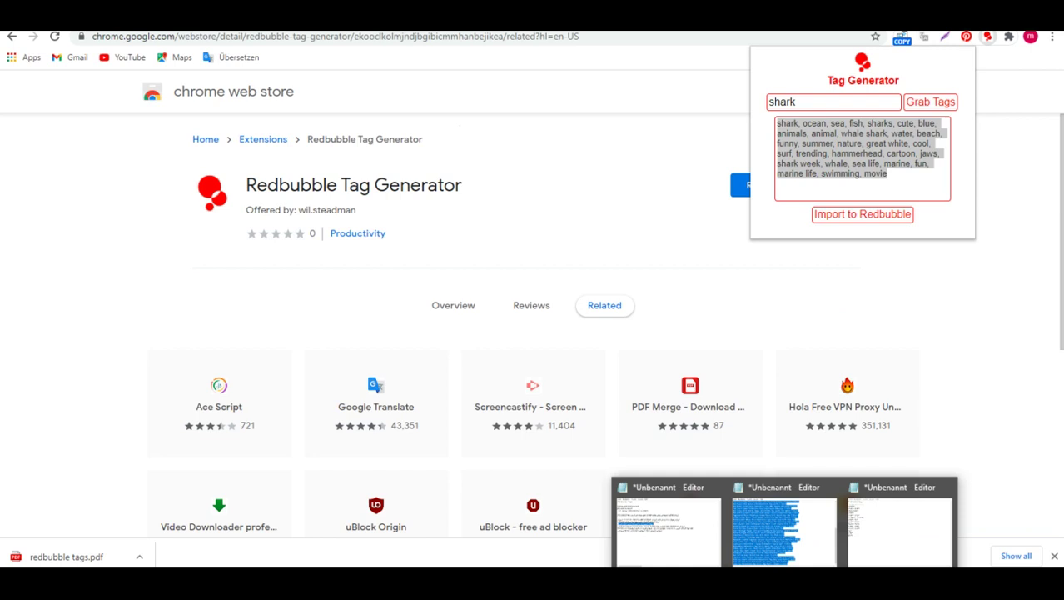
- Bring the Notepad window with the Redbubble Tags shark list to the front
click(900, 525)
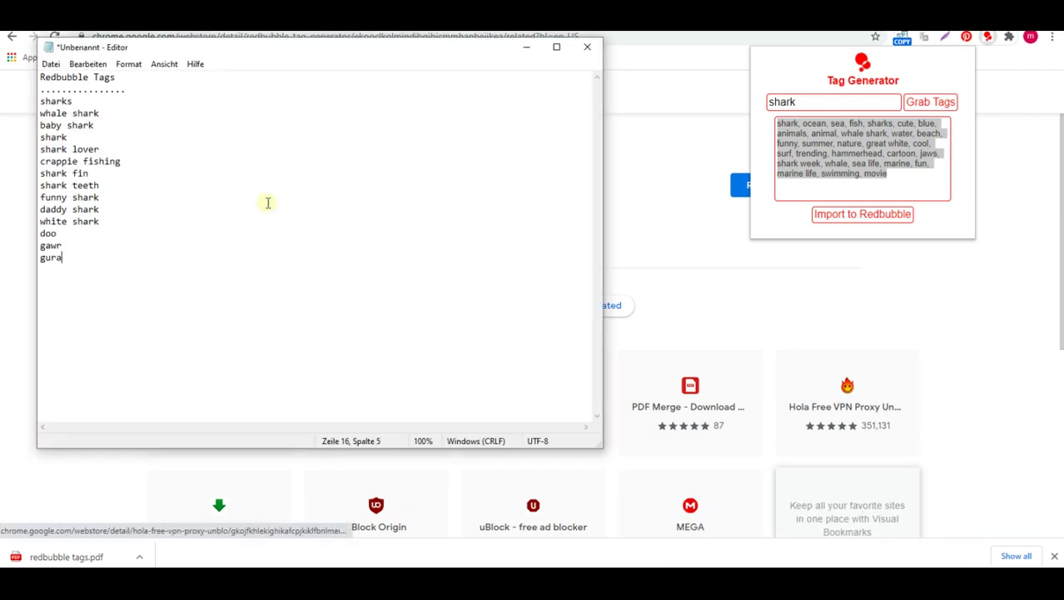